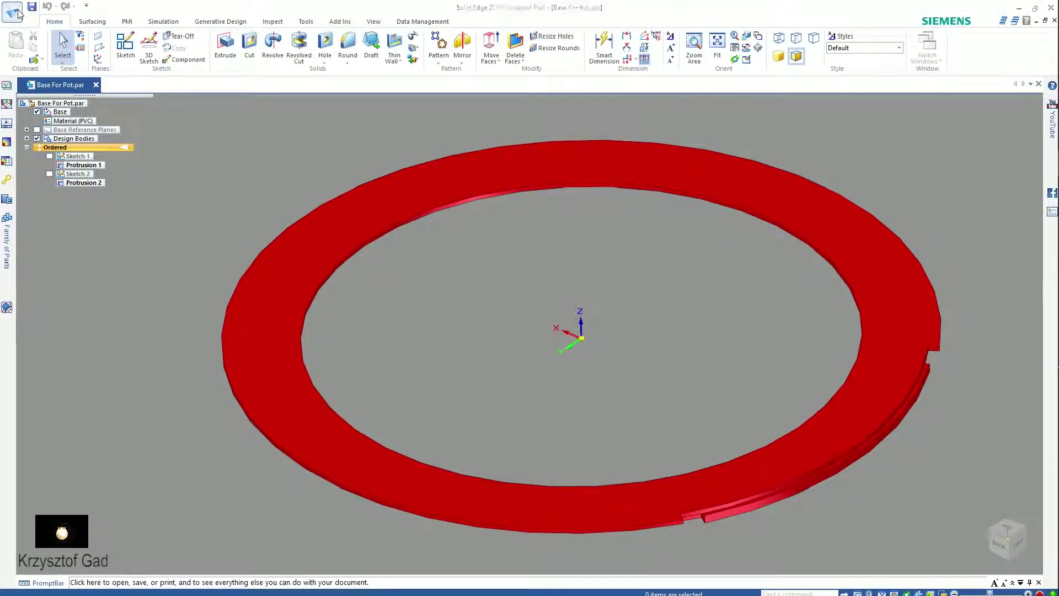
# Bring up the Application menu's New choices for the Base For Pot ring part
pyautogui.click(13, 11)
# Create a new drawing of the active Base For Pot model
pyautogui.click(44, 67)
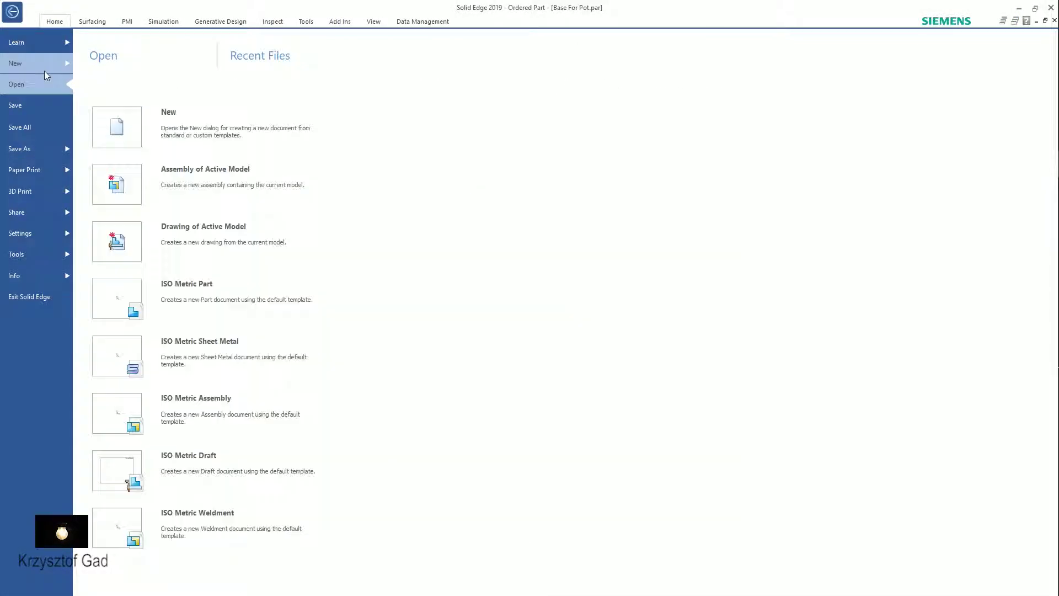
pyautogui.click(244, 245)
pyautogui.click(513, 334)
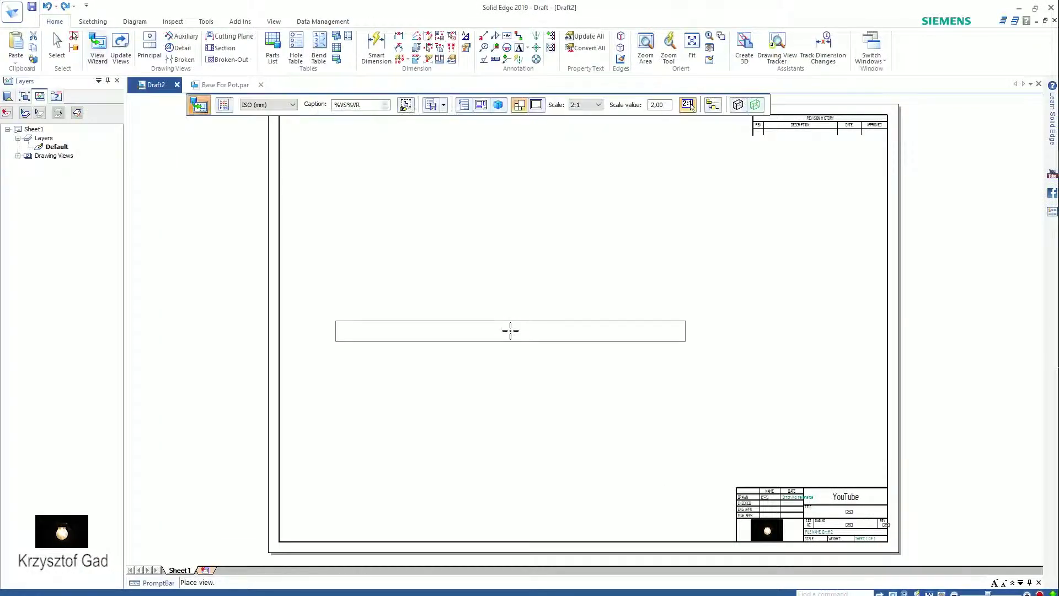
# Place a face-on, custom user-defined view of the ring at 1:1 scale
pyautogui.click(481, 104)
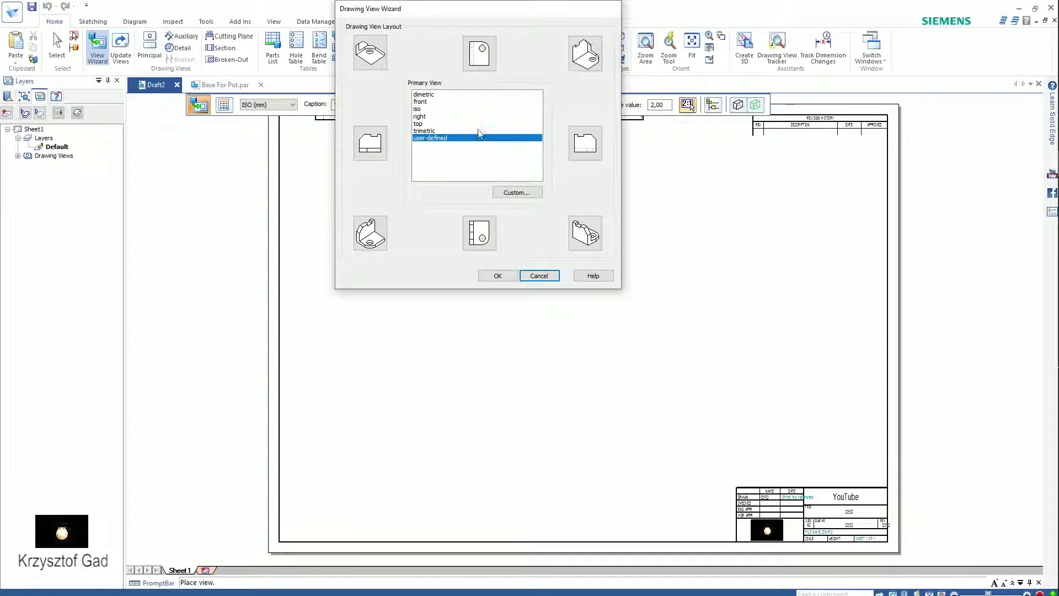
pyautogui.click(527, 193)
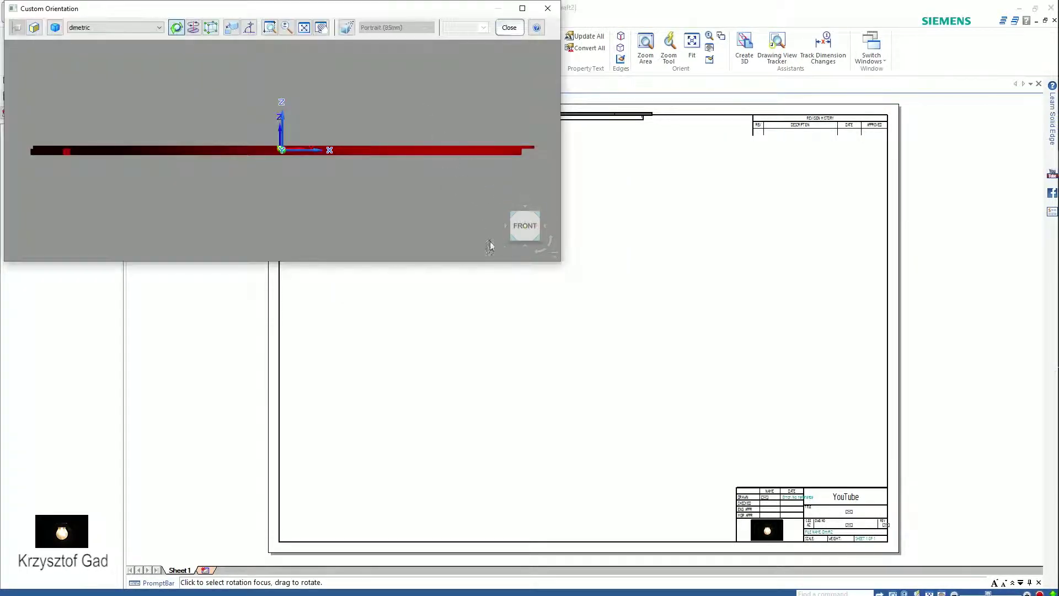
pyautogui.click(532, 252)
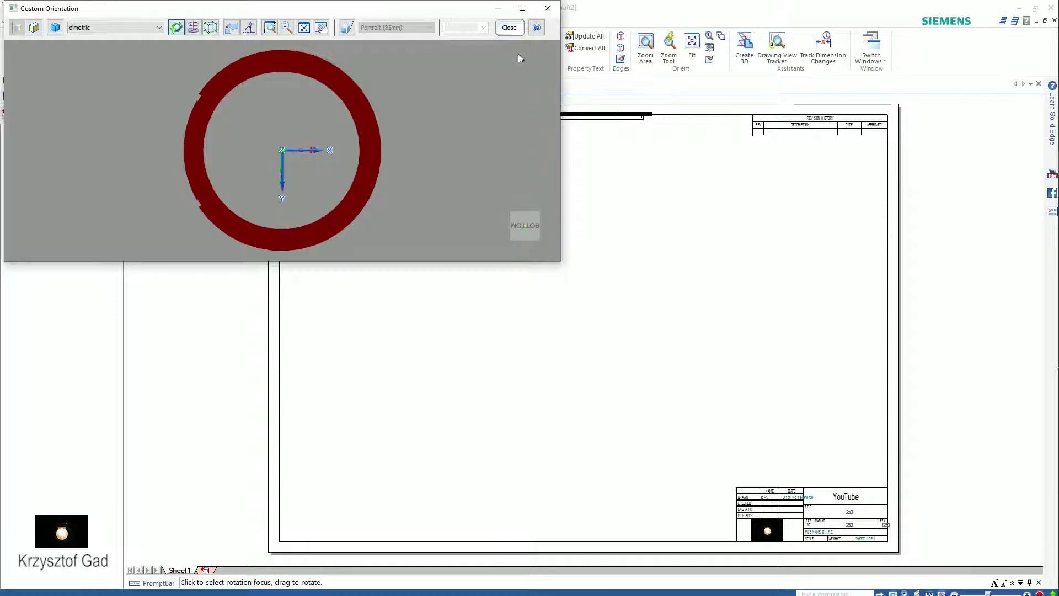
pyautogui.click(509, 29)
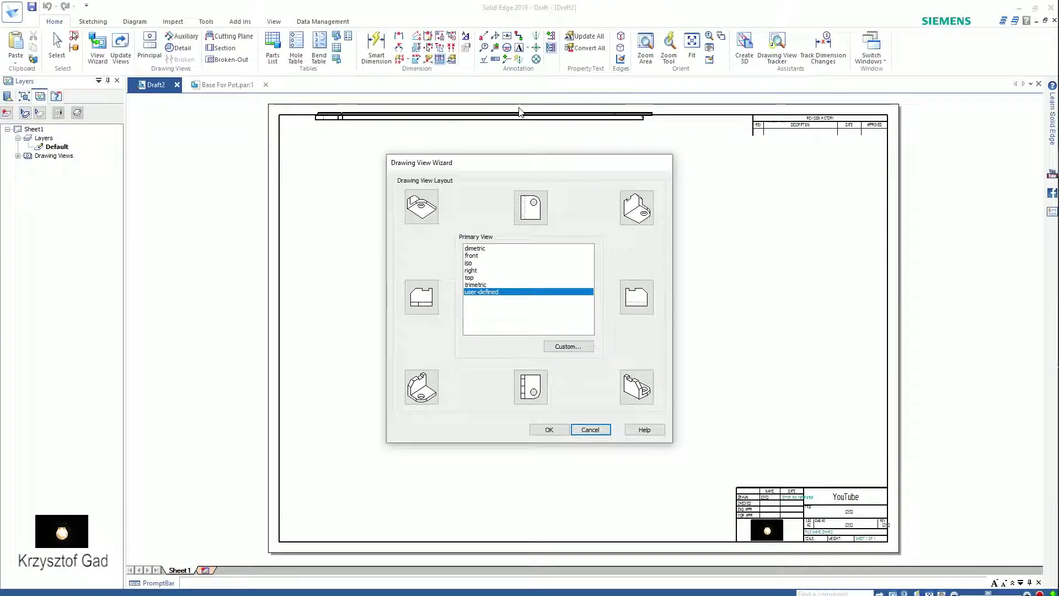
pyautogui.click(560, 435)
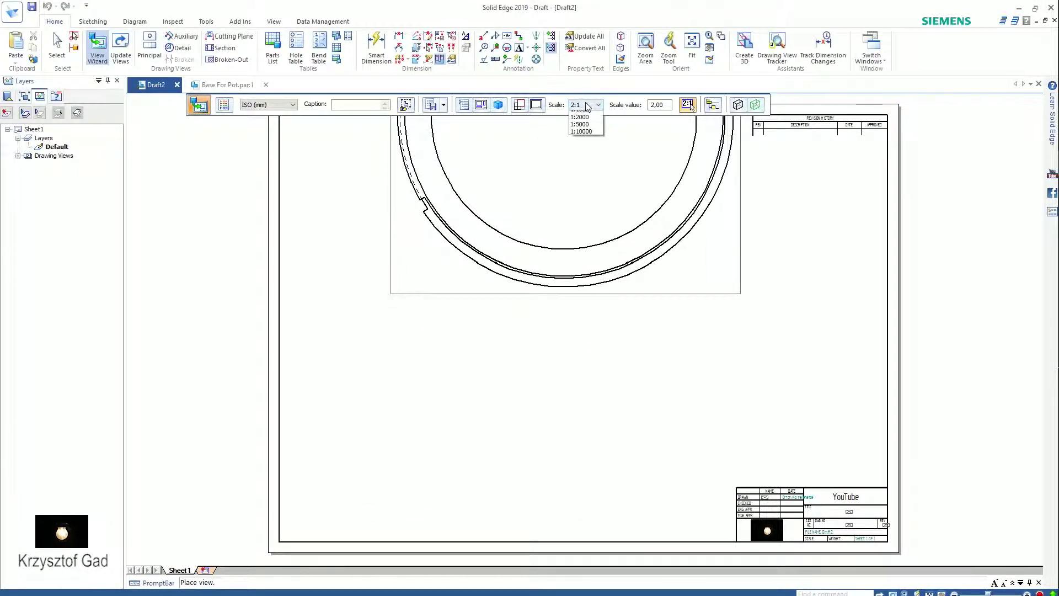
pyautogui.click(579, 151)
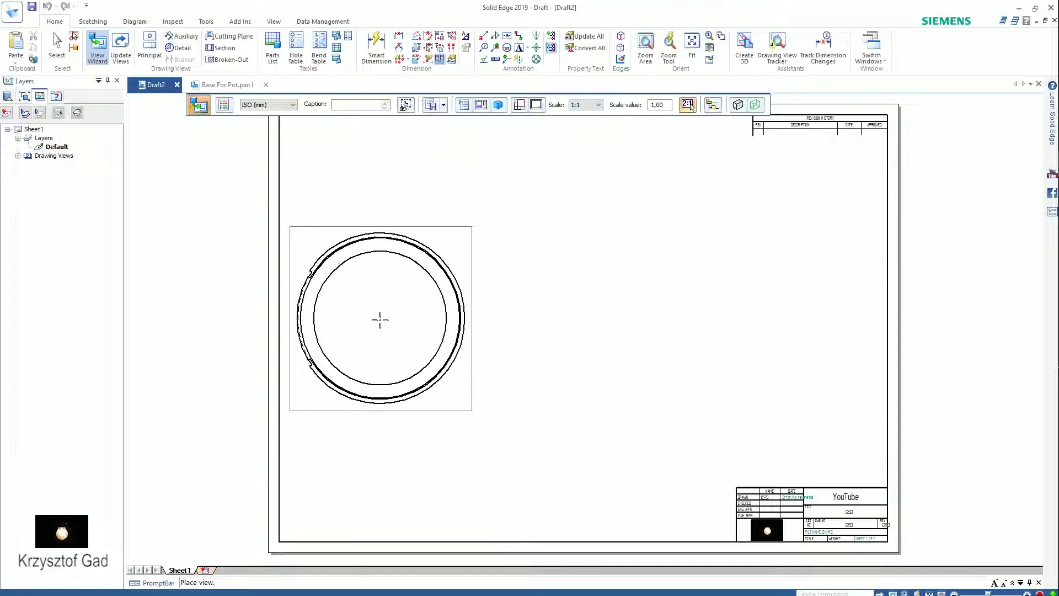
pyautogui.click(374, 340)
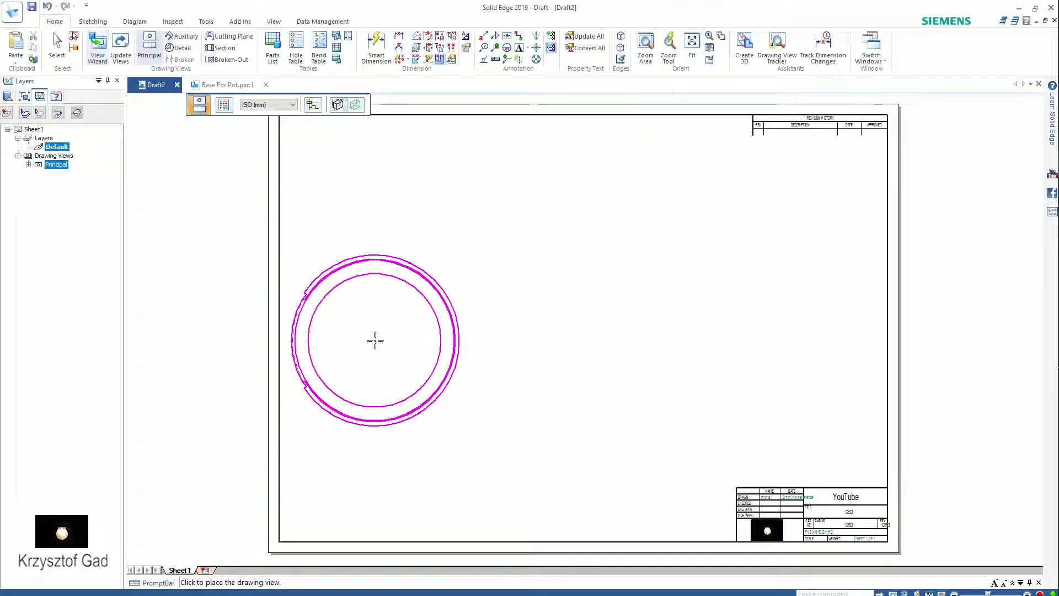
# Set Sheet1's background to A3-Sheet in Sheet Setup
pyautogui.rightClick(186, 573)
pyautogui.click(203, 558)
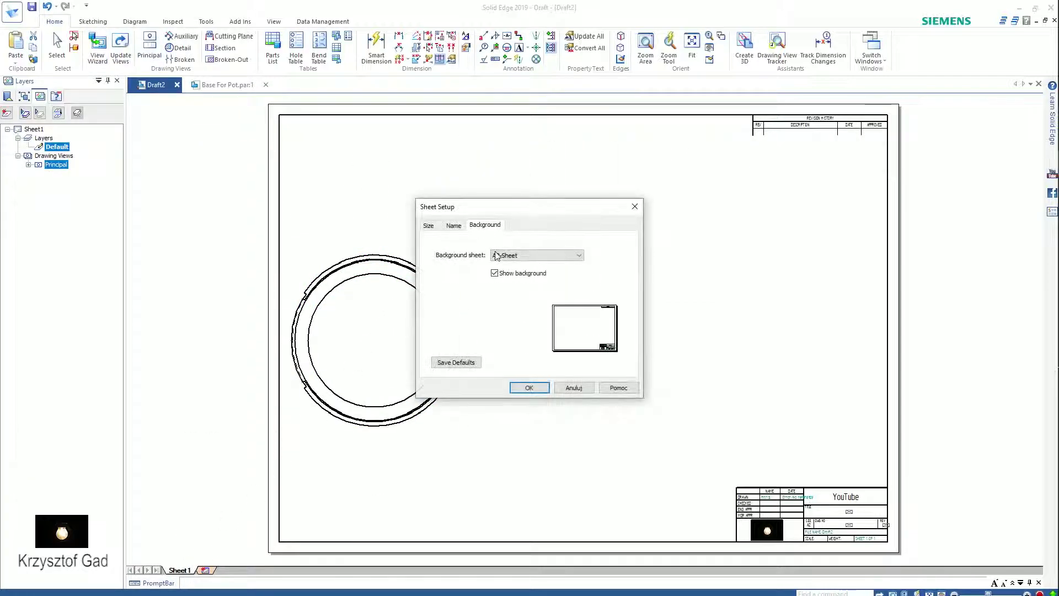
pyautogui.click(518, 297)
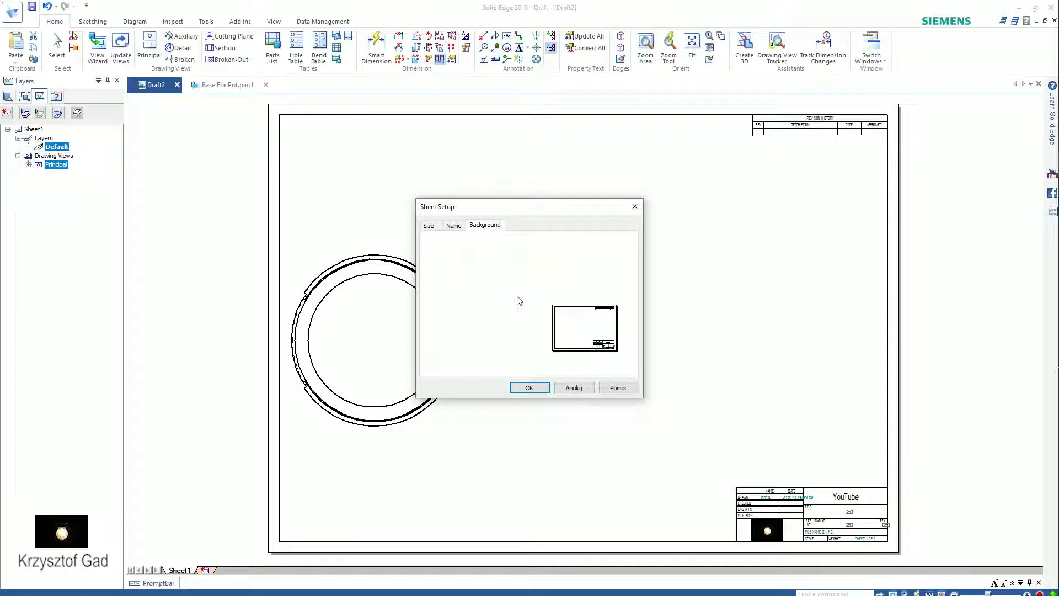
pyautogui.click(528, 388)
# Move the ring view right and down, and add center marks to the ring
pyautogui.scroll(2, 525, 390)
pyautogui.scroll(2, 607, 393)
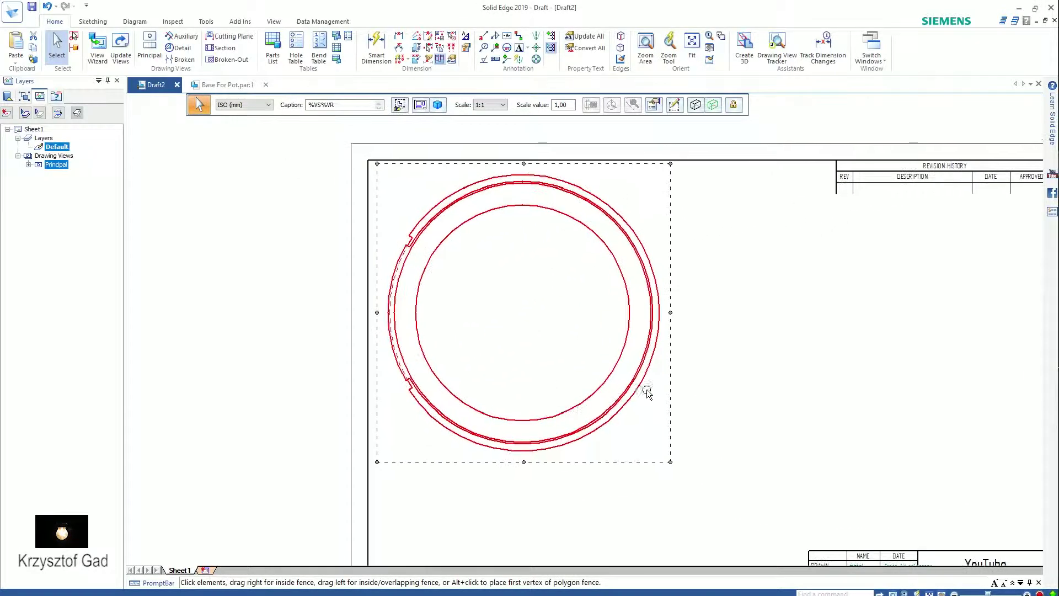
pyautogui.moveTo(674, 397); pyautogui.dragTo(713, 417)
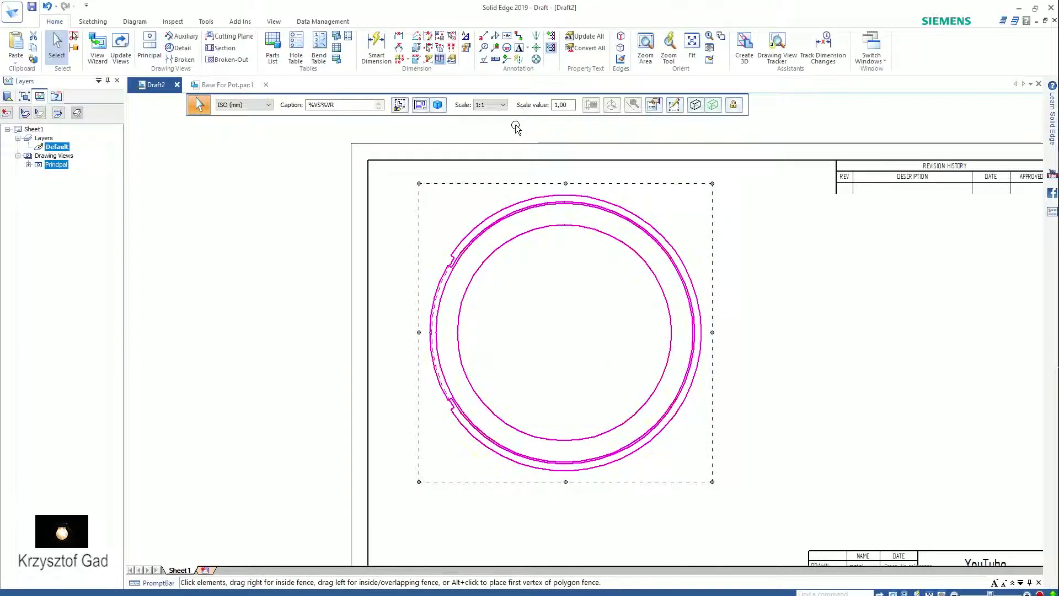
pyautogui.click(535, 49)
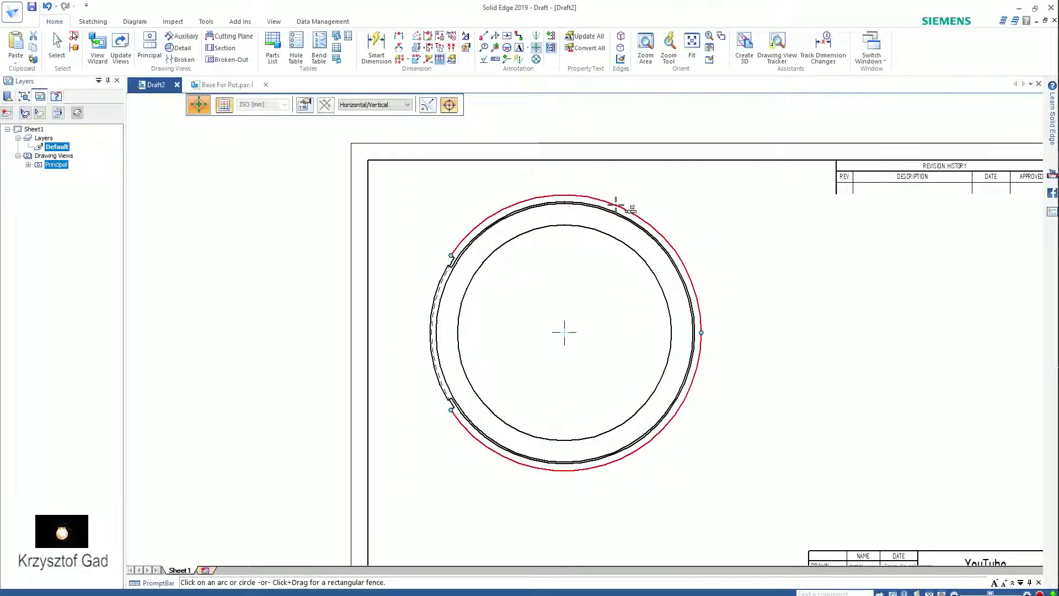
# Dimension the dashed arc's radius as R 77,5
pyautogui.click(376, 49)
pyautogui.scroll(1, 366, 149)
pyautogui.scroll(3, 366, 150)
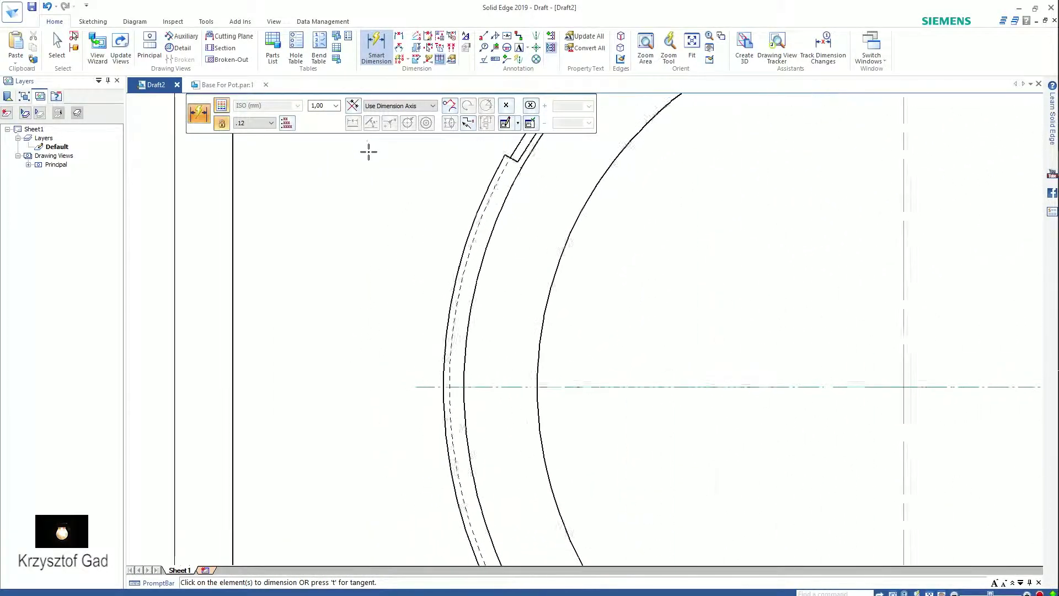
pyautogui.scroll(2, 367, 151)
pyautogui.moveTo(404, 261); pyautogui.dragTo(445, 345, button='middle')
pyautogui.click(447, 356)
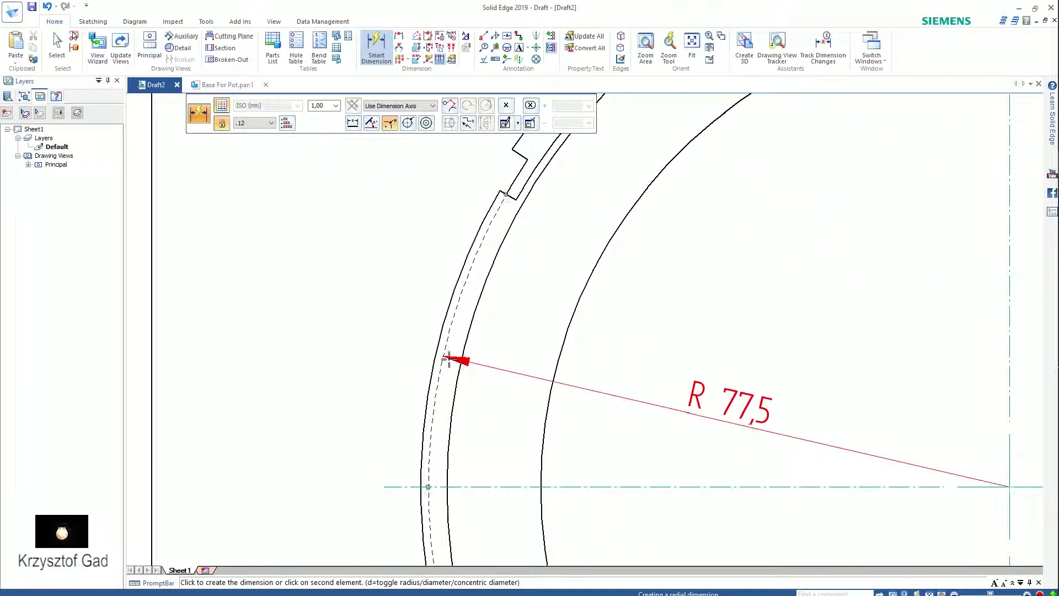
# Add radial dimensions R 62,5 on the inner circle and R 80 on the outer arc
pyautogui.moveTo(684, 170); pyautogui.dragTo(584, 257, button='middle')
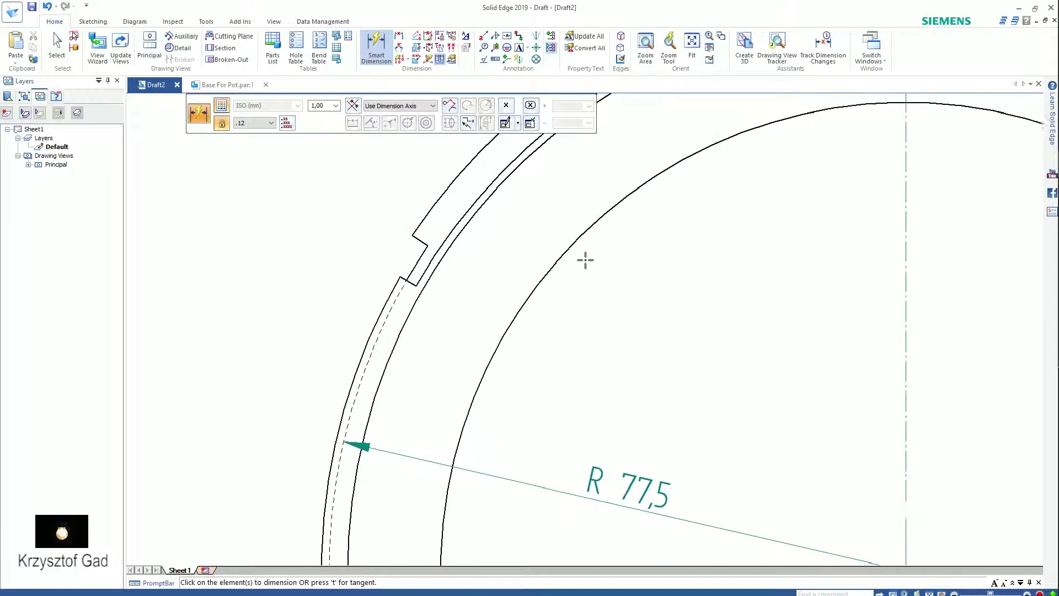
pyautogui.click(567, 257)
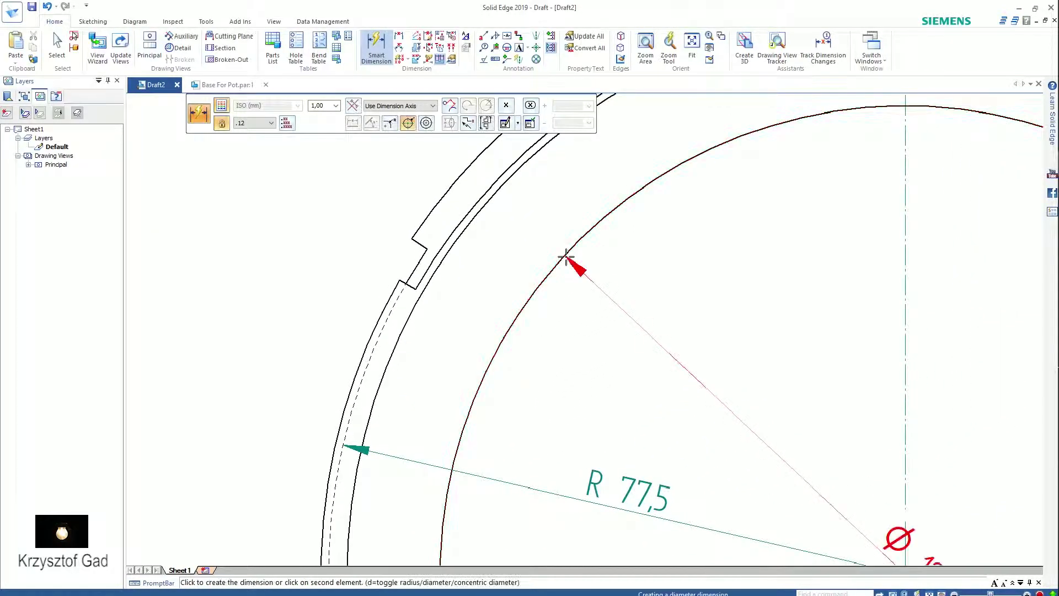
pyautogui.click(387, 123)
pyautogui.moveTo(658, 353); pyautogui.dragTo(556, 516, button='middle')
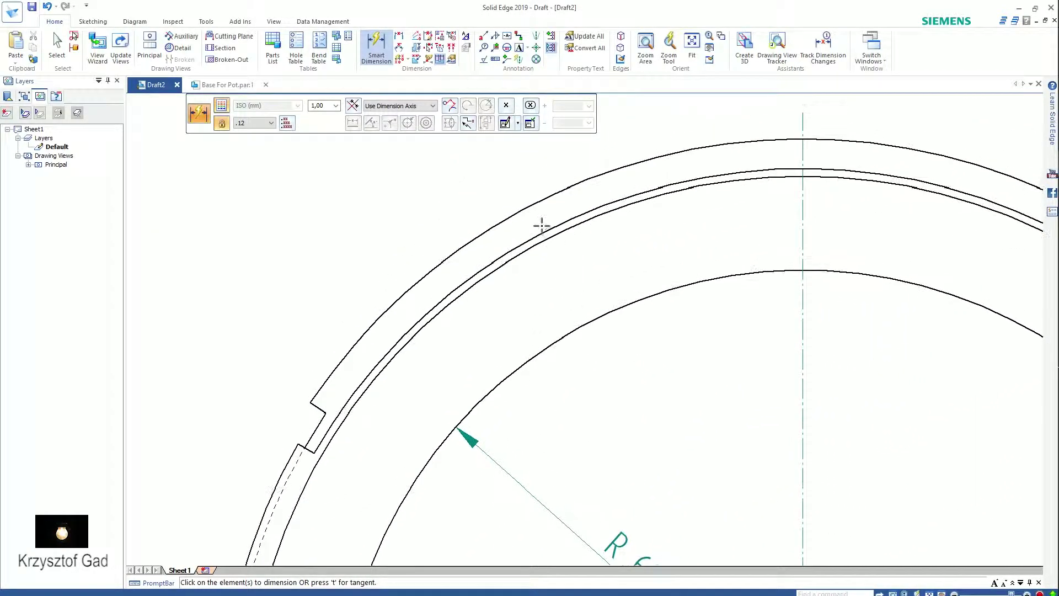
pyautogui.click(545, 203)
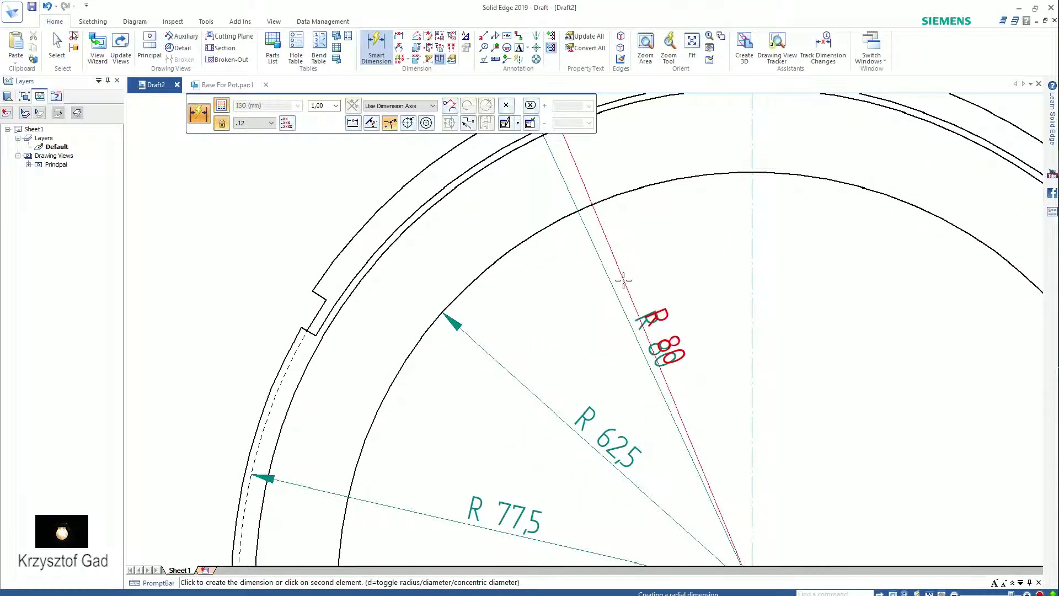
pyautogui.click(622, 280)
# Switch to angle-between dimensioning for the ring's notch
pyautogui.click(400, 53)
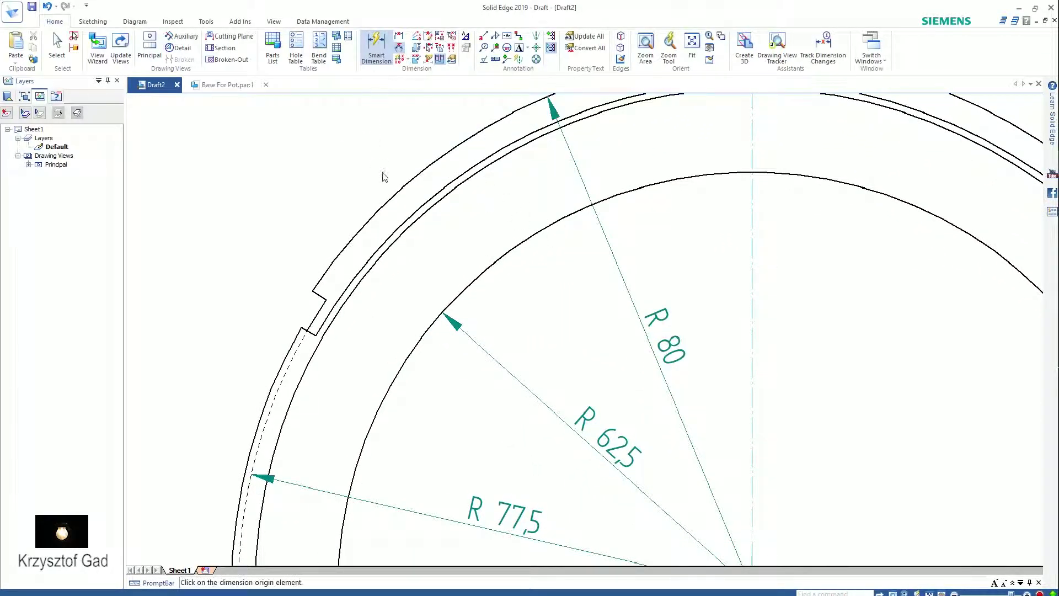
pyautogui.scroll(2, 411, 321)
pyautogui.scroll(2, 411, 321)
# Dimension the 60° angle at the ring's notch
pyautogui.click(356, 312)
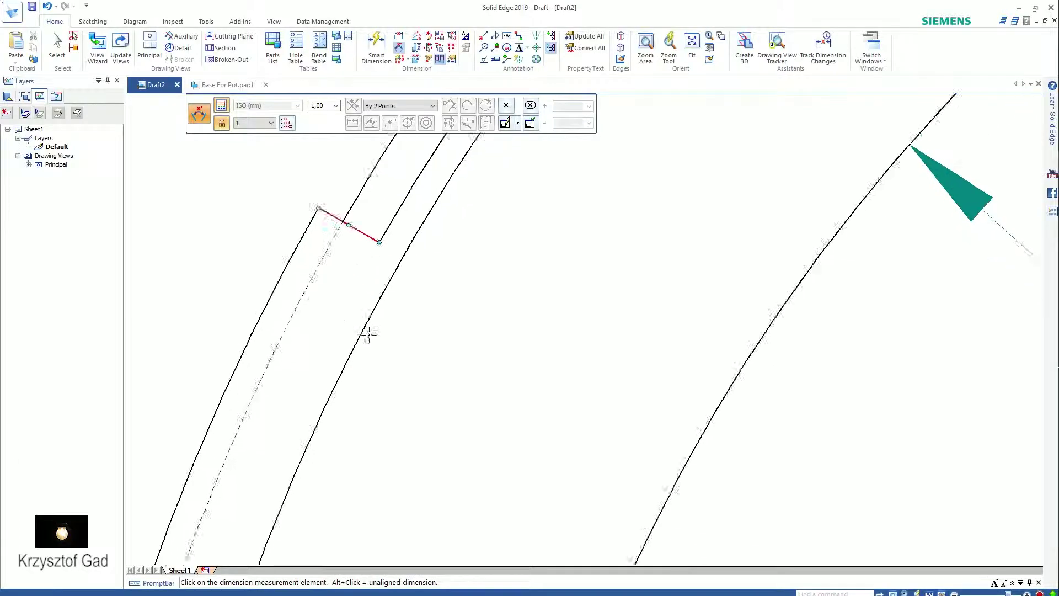
pyautogui.keyDown('ctrl'); pyautogui.scroll(-10, 367, 336); pyautogui.keyUp('ctrl')
pyautogui.scroll(2, 480, 390)
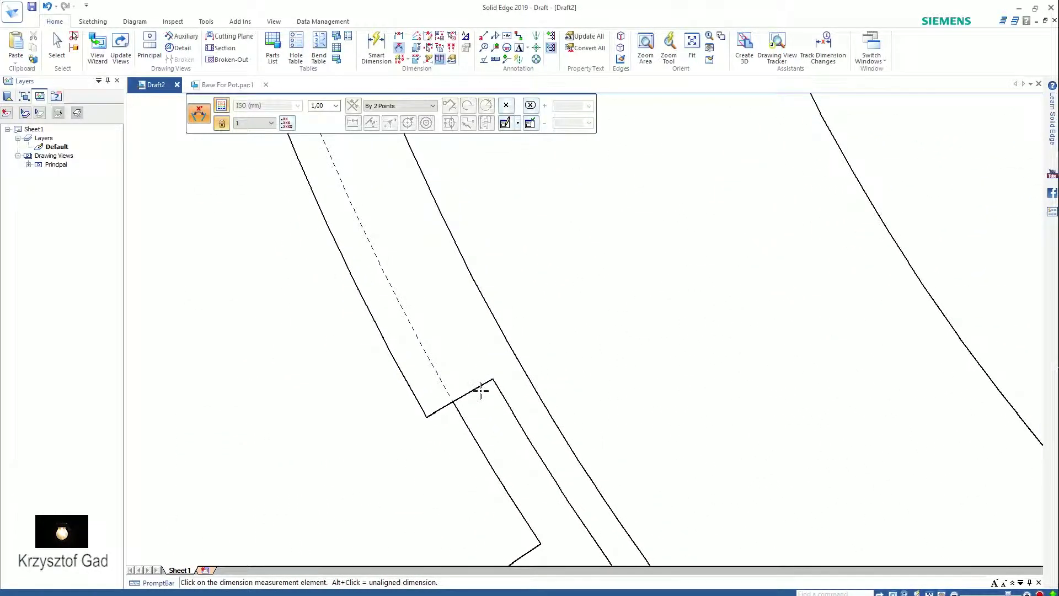
pyautogui.scroll(-2, 480, 390)
pyautogui.scroll(-2, 481, 387)
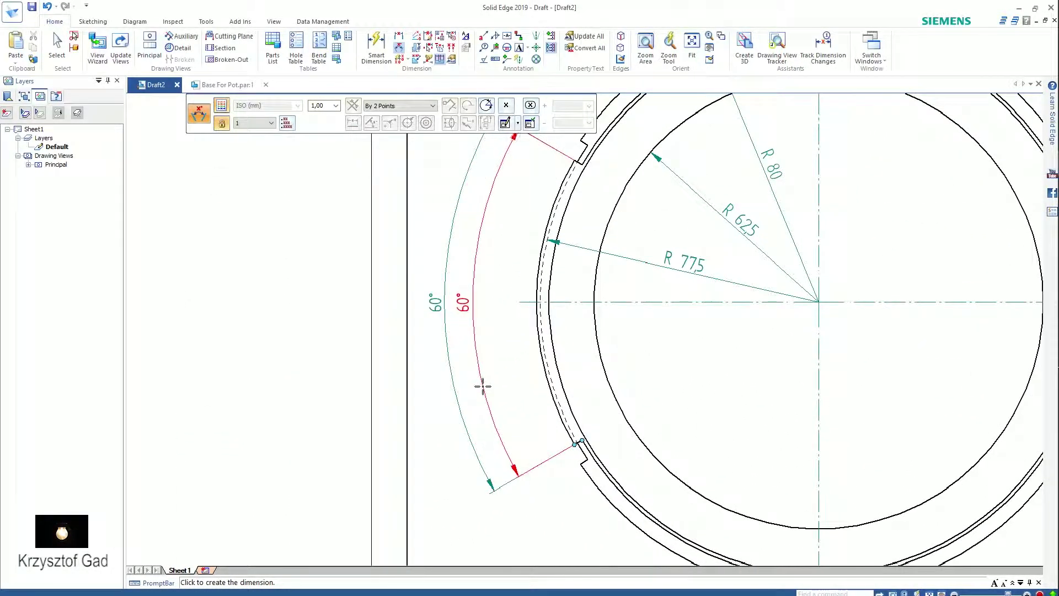
pyautogui.click(483, 385)
pyautogui.scroll(4, 513, 402)
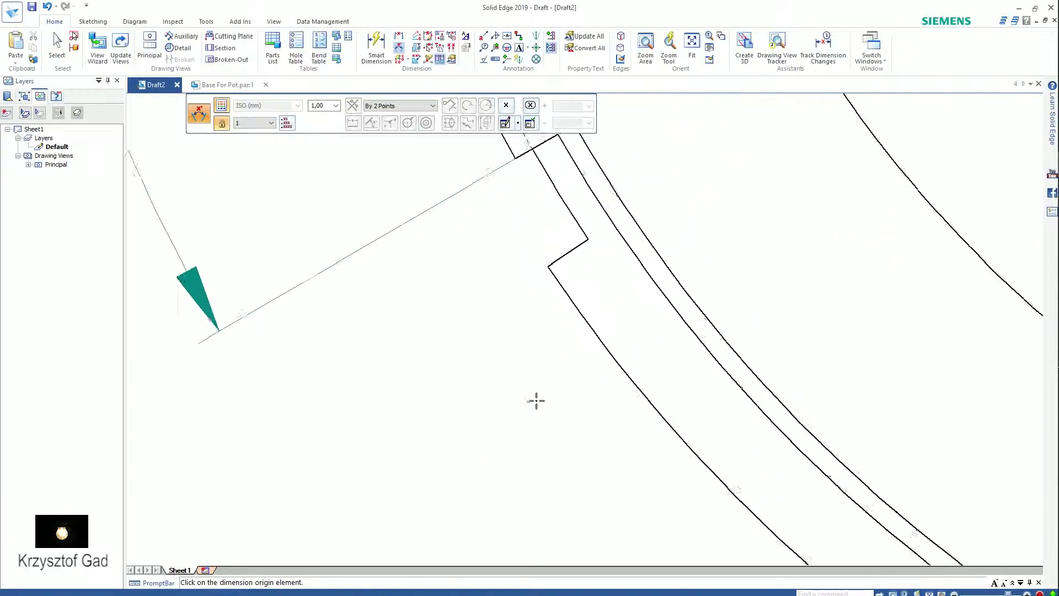
pyautogui.scroll(1, 536, 400)
# Add the 68° angular dimension between the other notch edges
pyautogui.click(576, 325)
pyautogui.scroll(-1, 563, 315)
pyautogui.scroll(-2, 553, 309)
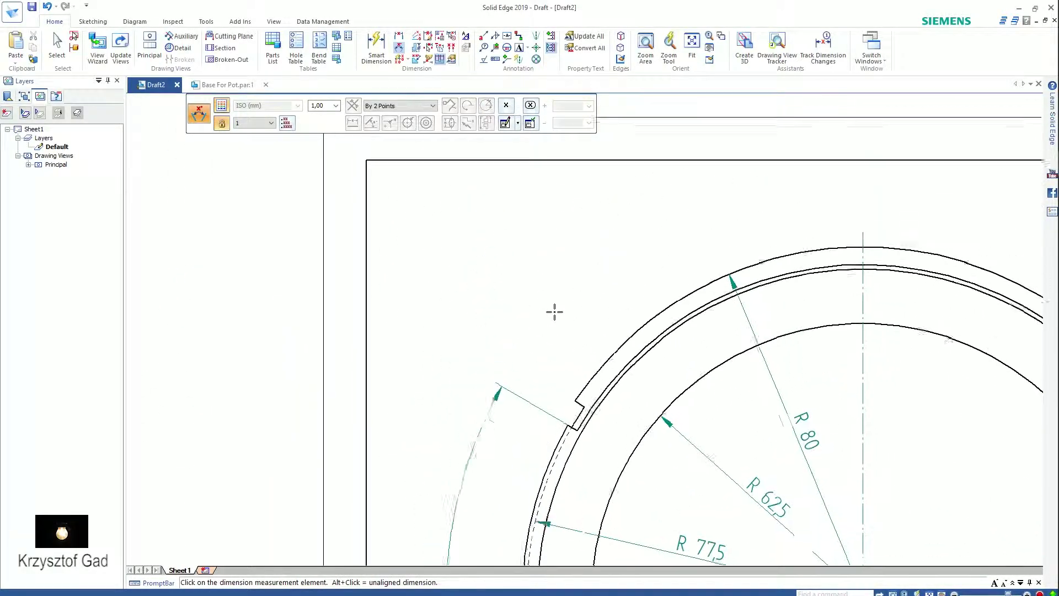
pyautogui.scroll(2, 567, 366)
pyautogui.scroll(2, 552, 402)
pyautogui.click(550, 408)
pyautogui.scroll(-2, 529, 397)
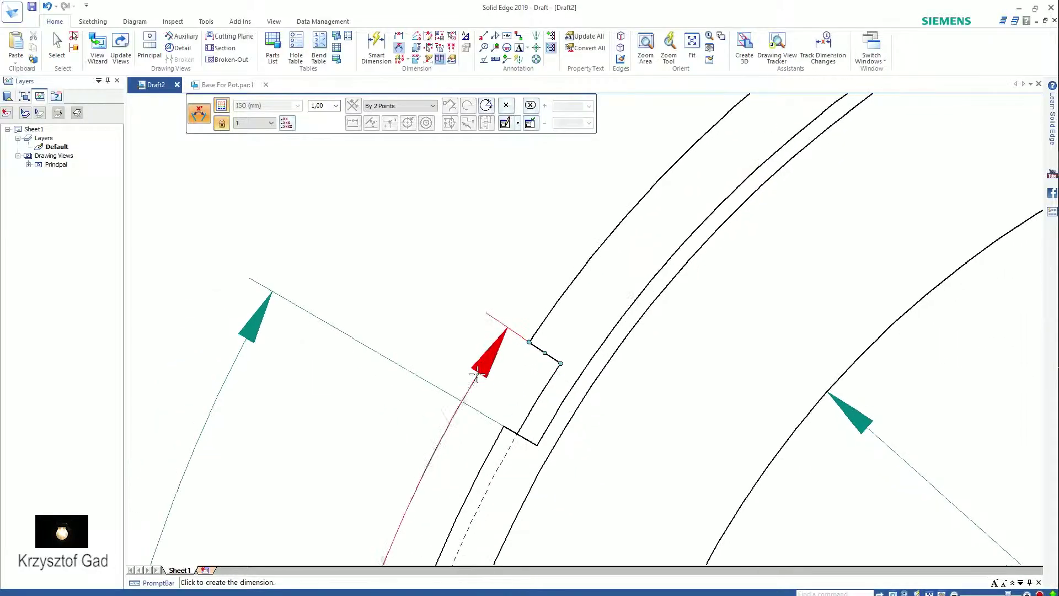
pyautogui.scroll(-2, 463, 353)
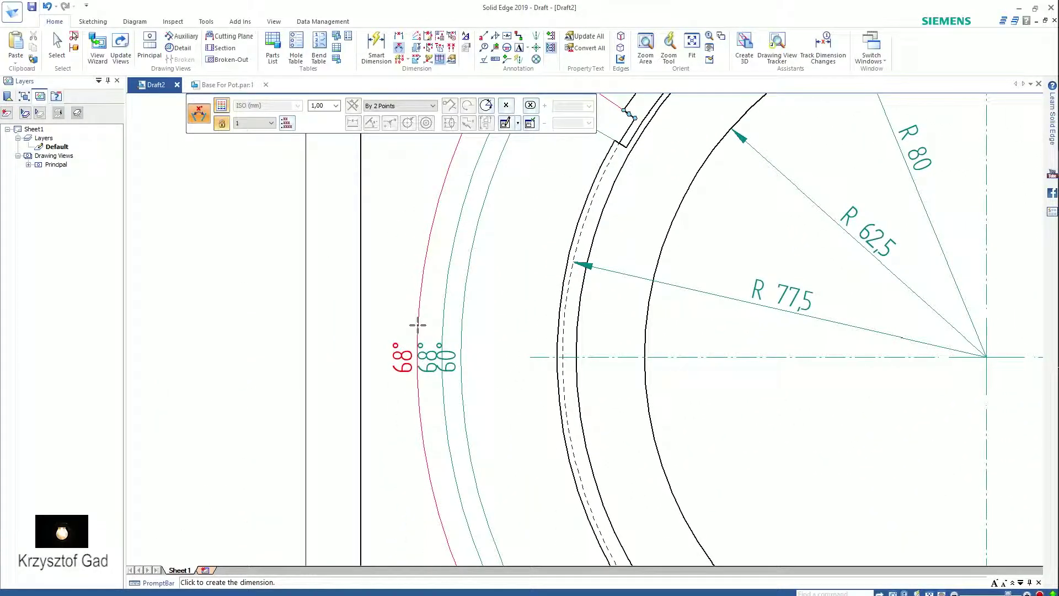
pyautogui.scroll(-1, 417, 325)
pyautogui.scroll(-1, 465, 343)
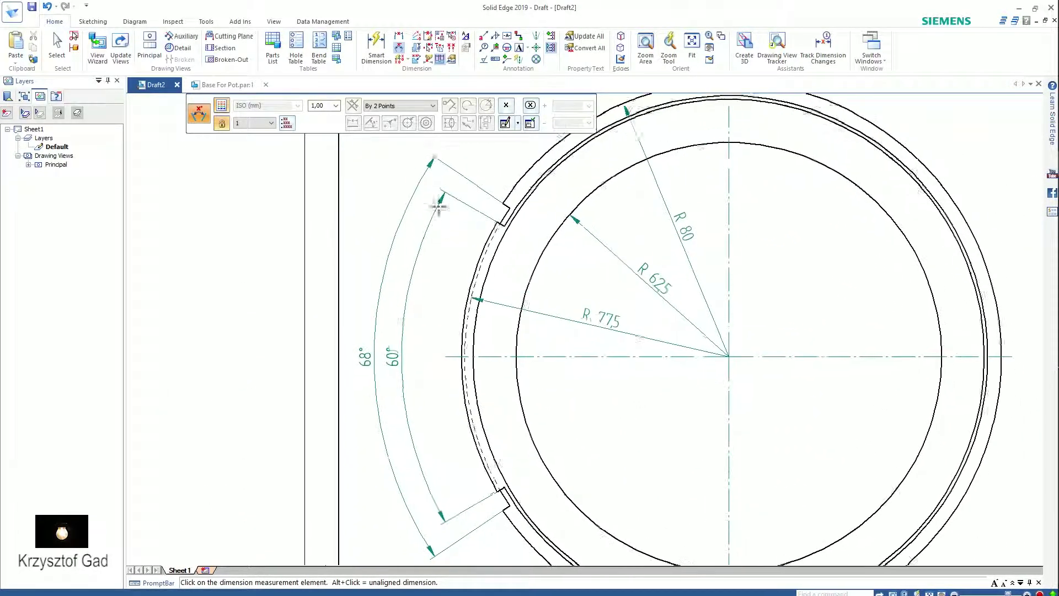
pyautogui.scroll(2, 432, 201)
# Set Smart Dimension to By 2 Points and dimension the 3,5 ring-wall width
pyautogui.click(376, 47)
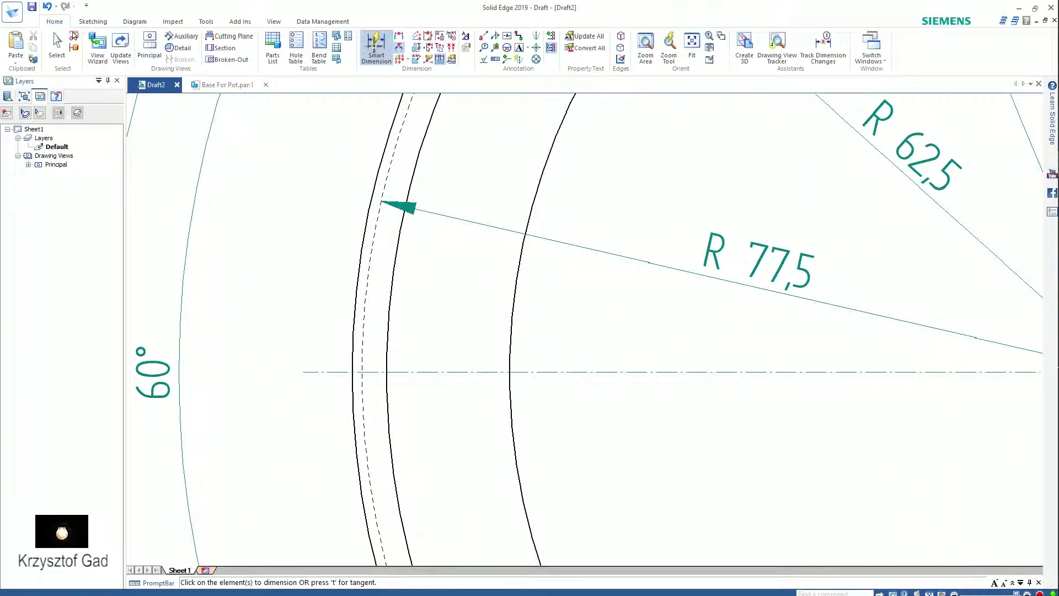
pyautogui.scroll(-1, 414, 379)
pyautogui.scroll(-1, 435, 230)
pyautogui.scroll(1, 436, 229)
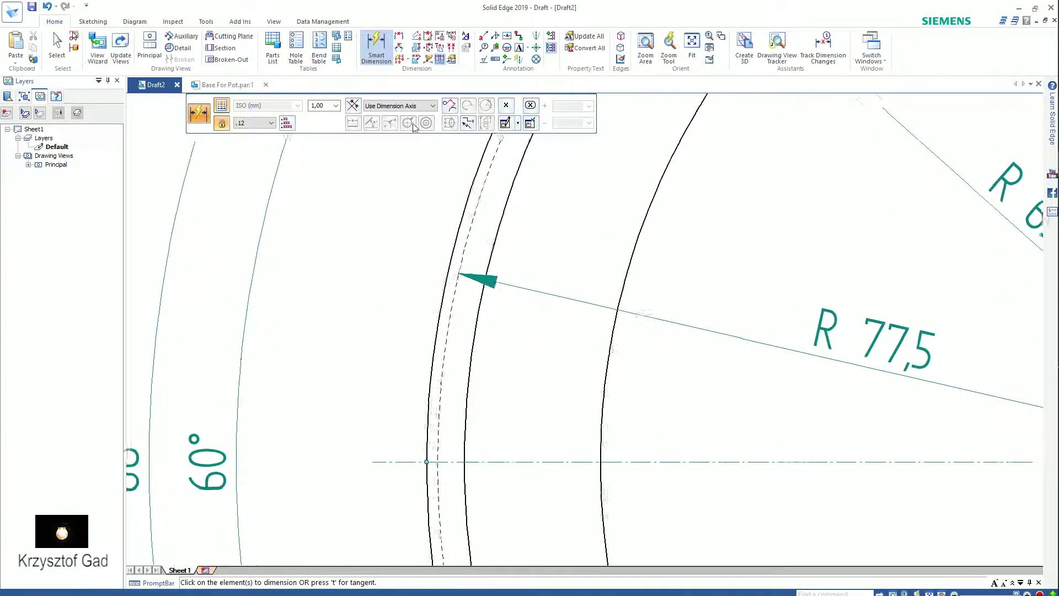
pyautogui.scroll(2, 441, 221)
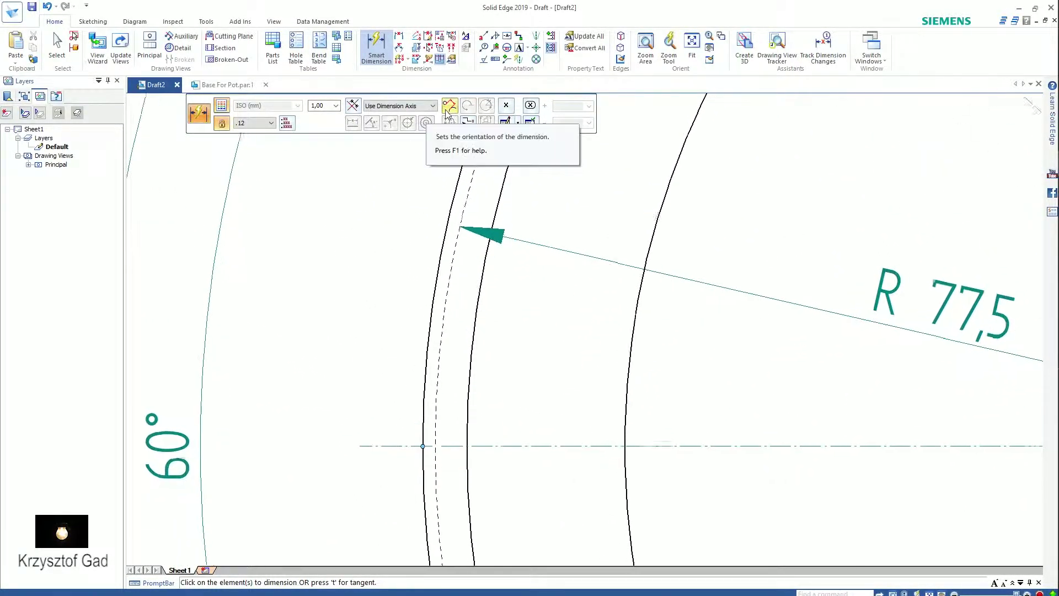
pyautogui.click(406, 106)
pyautogui.click(403, 124)
pyautogui.keyDown('ctrl'); pyautogui.scroll(3, 439, 245); pyautogui.keyUp('ctrl')
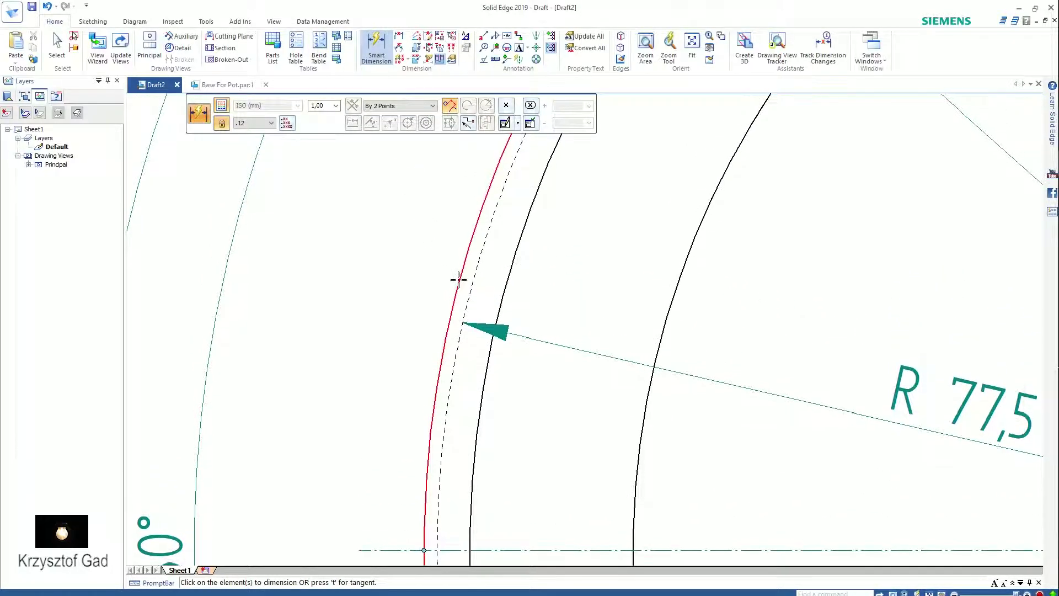
pyautogui.click(458, 280)
pyautogui.click(499, 290)
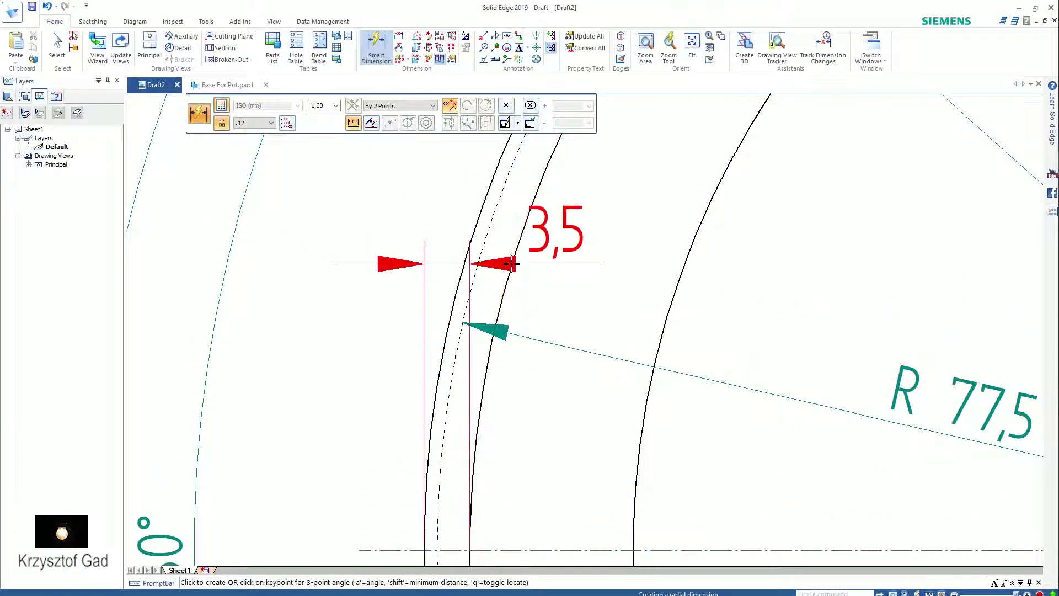
pyautogui.click(368, 385)
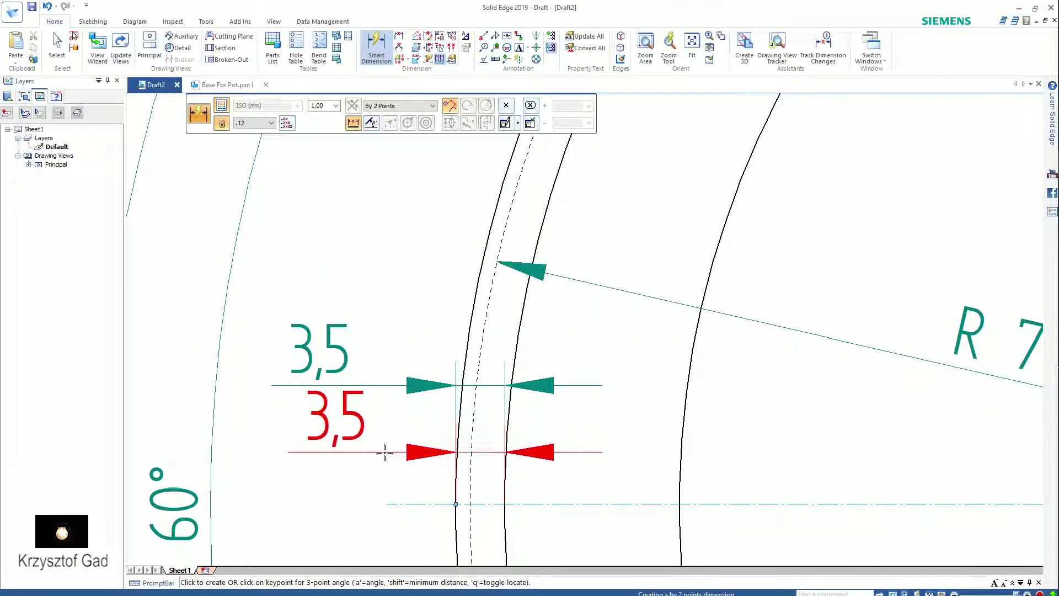
pyautogui.rightClick(385, 452)
# Dimension the 5 and 1 distances at the notch
pyautogui.scroll(-2, 380, 301)
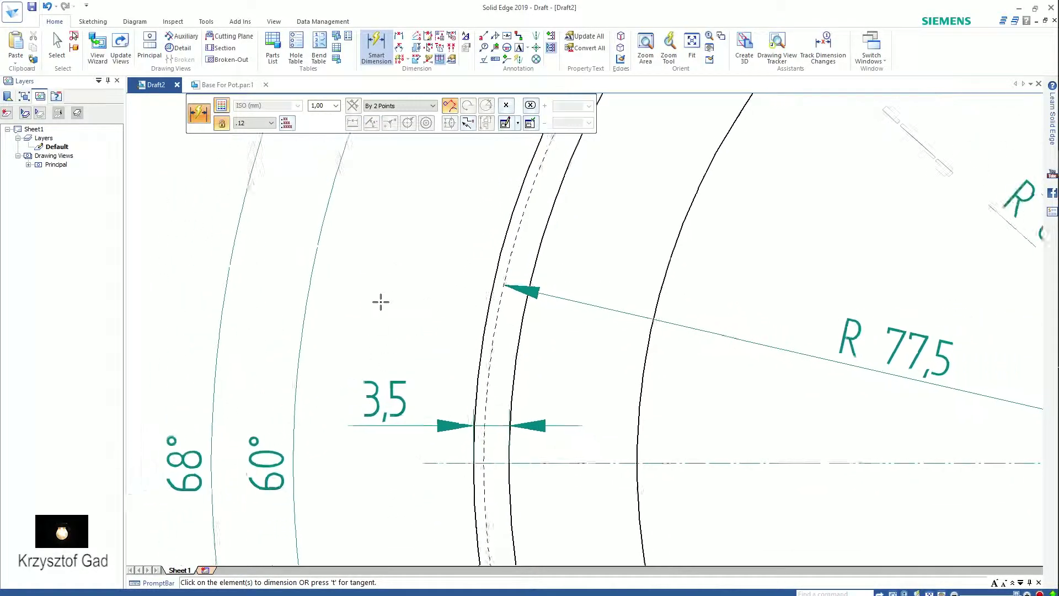
pyautogui.scroll(-1, 380, 302)
pyautogui.scroll(-2, 381, 302)
pyautogui.scroll(2, 436, 312)
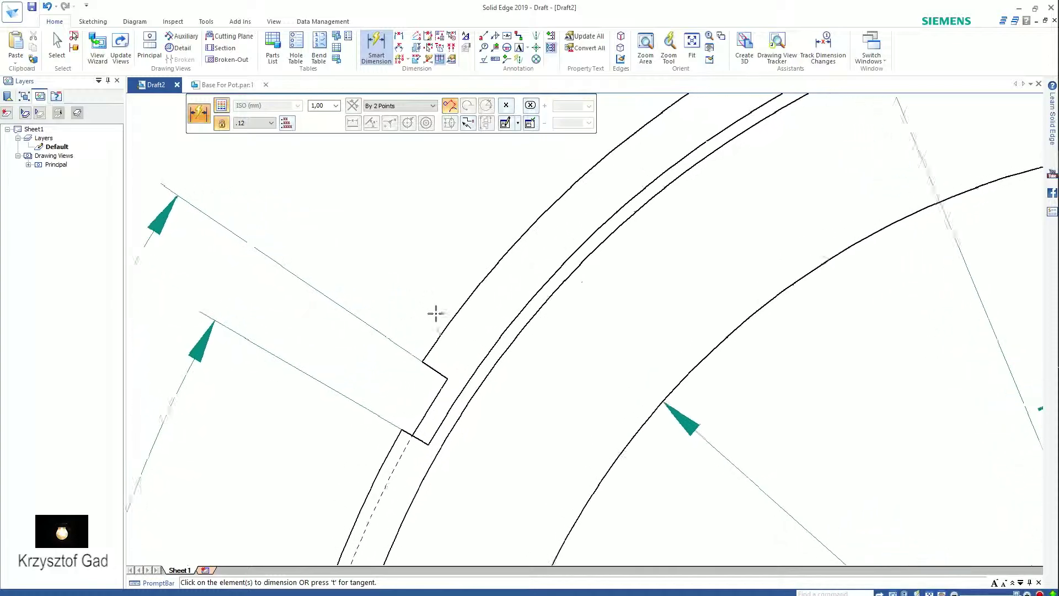
pyautogui.scroll(2, 446, 320)
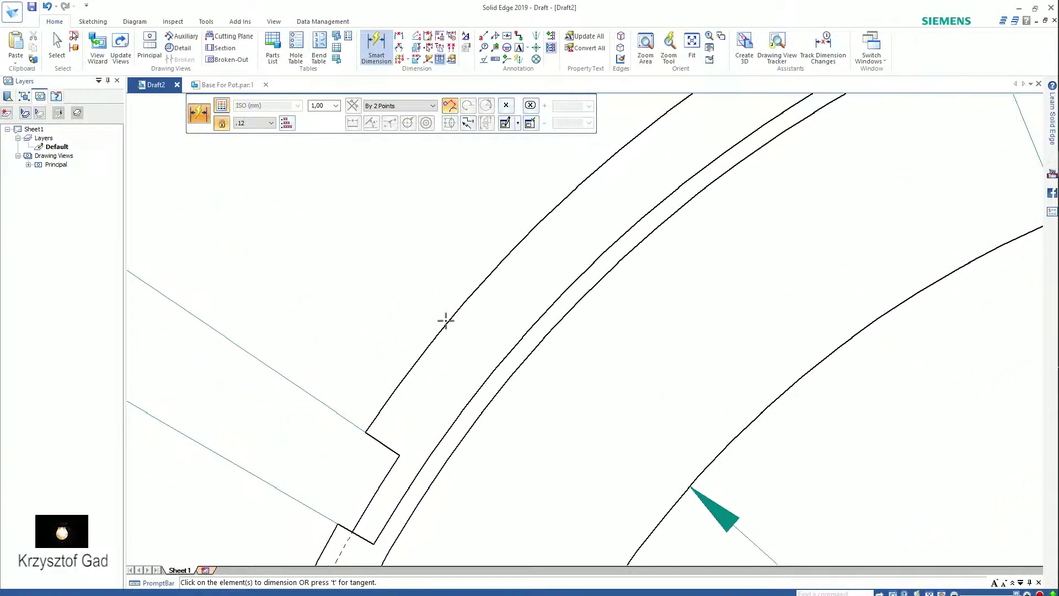
pyautogui.click(477, 422)
pyautogui.click(365, 432)
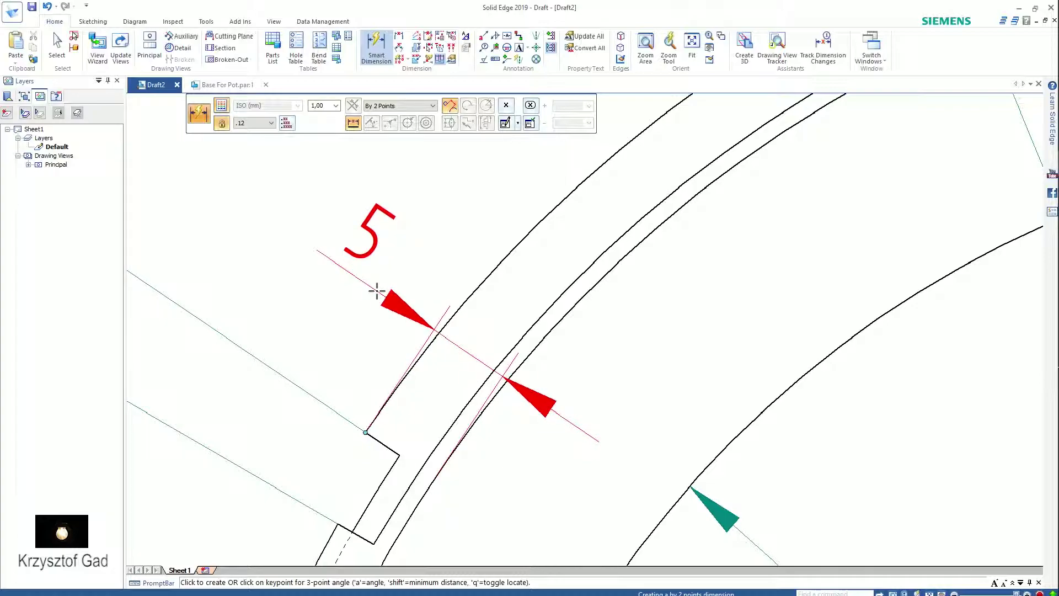
pyautogui.click(377, 290)
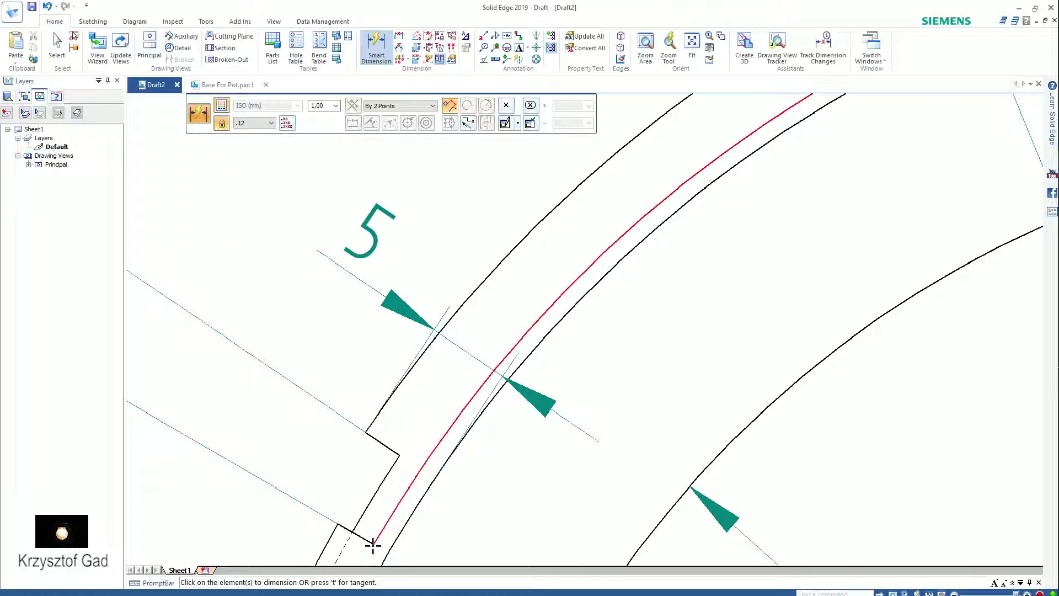
pyautogui.click(401, 530)
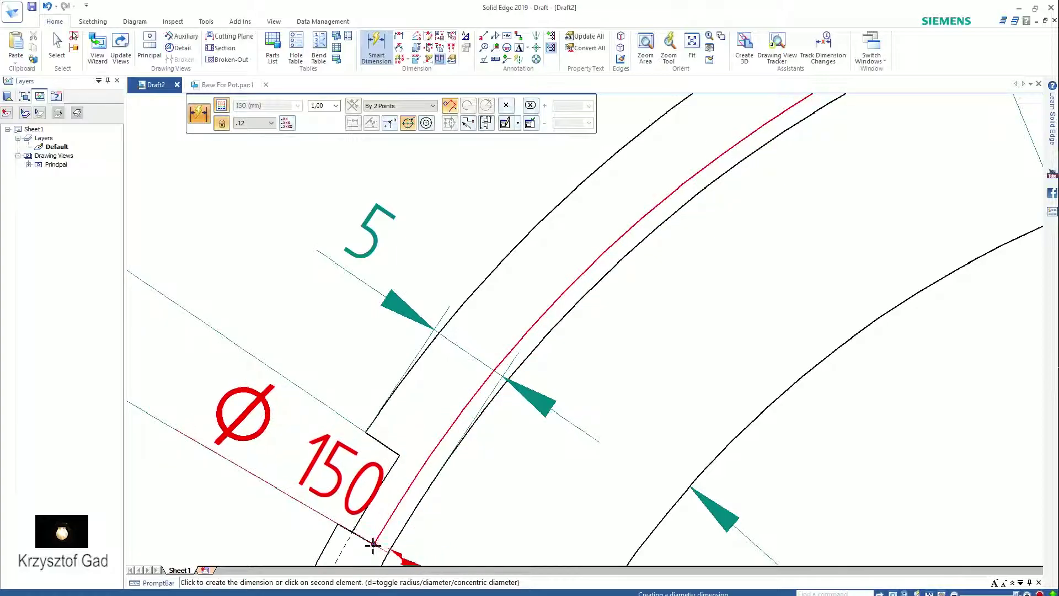
pyautogui.click(373, 544)
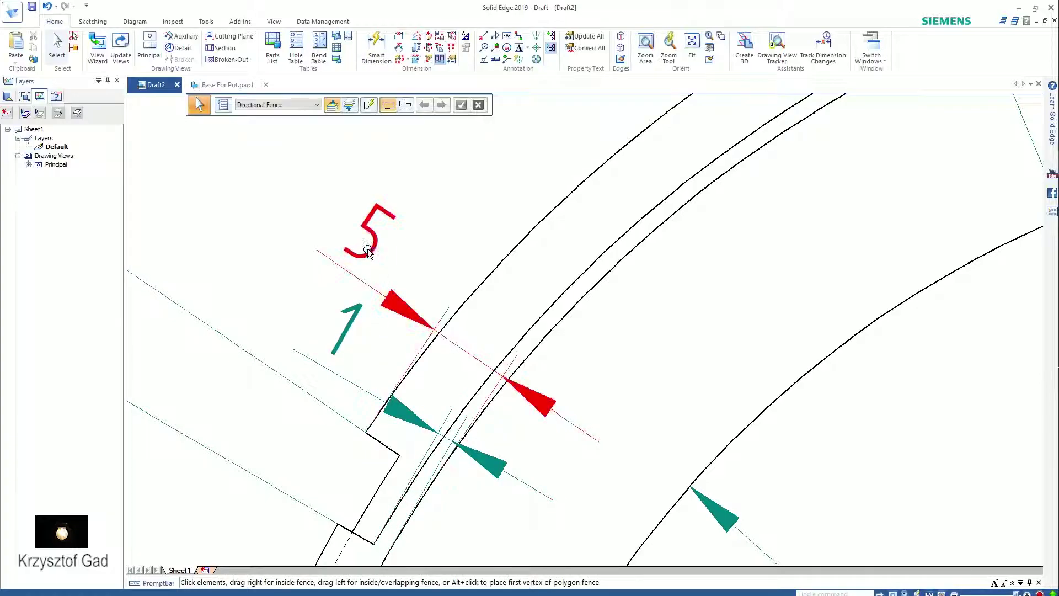
# Drag the 5 and 1 dimensions into place beside the notch
pyautogui.press('Escape')
pyautogui.moveTo(391, 288); pyautogui.dragTo(388, 230)
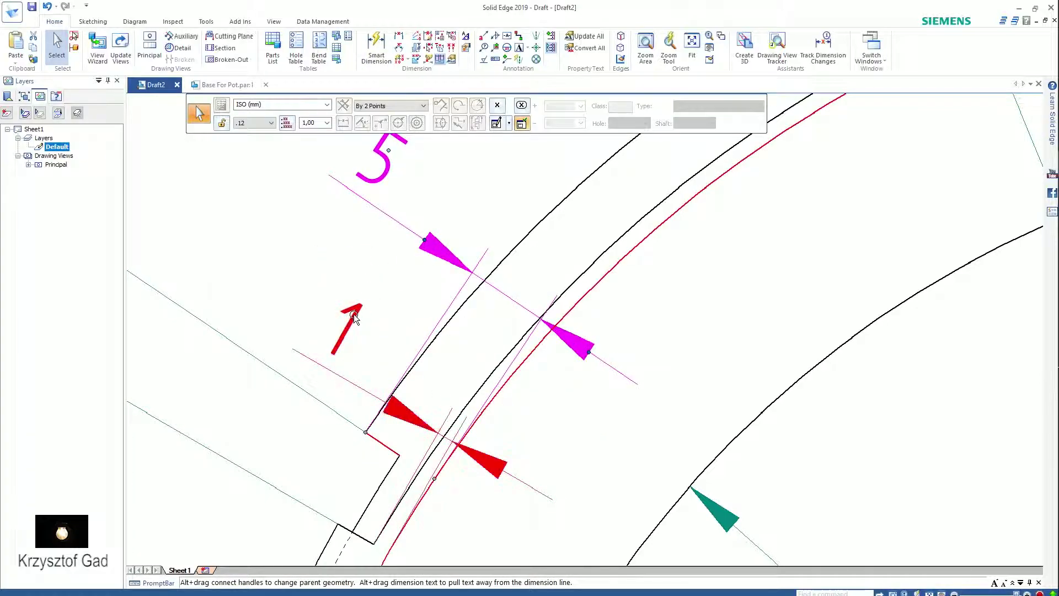
pyautogui.moveTo(347, 314); pyautogui.dragTo(353, 303)
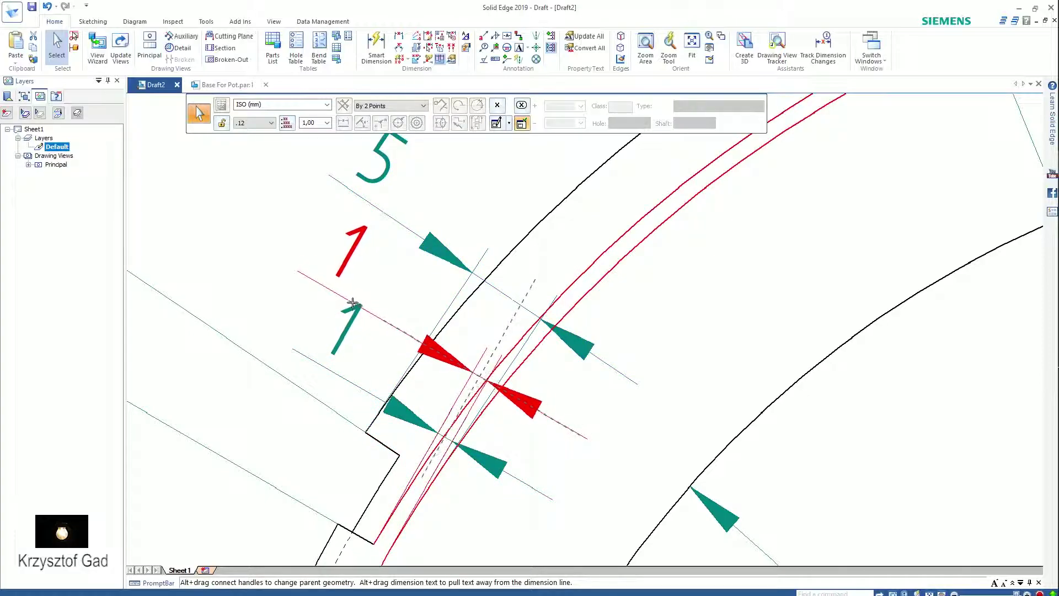
pyautogui.click(359, 343)
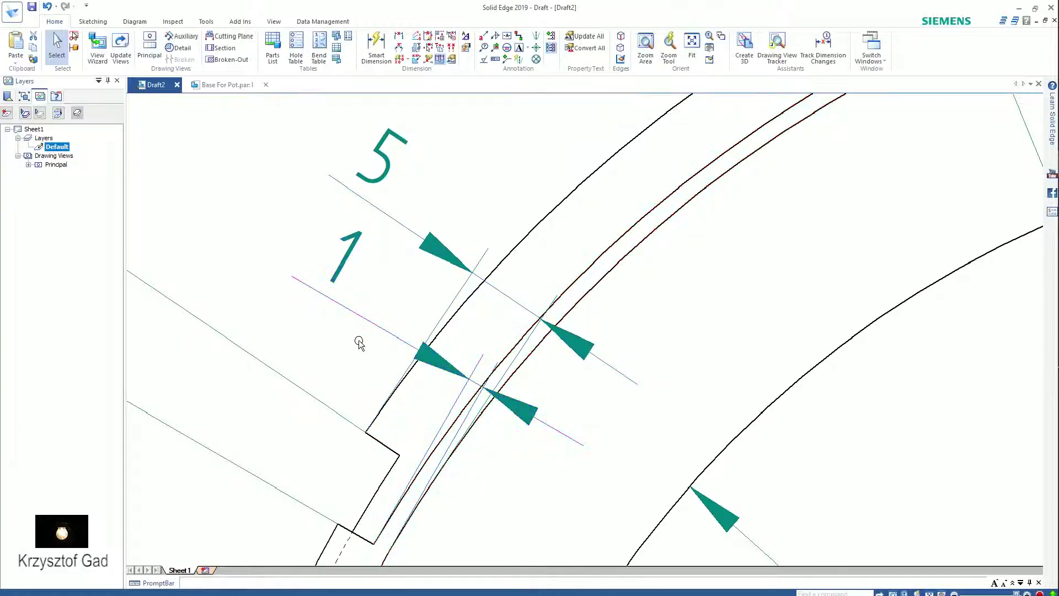
# Draw a horizontal cutting plane through the ring's centre in the top view
pyautogui.scroll(-3, 651, 369)
pyautogui.scroll(-2, 671, 380)
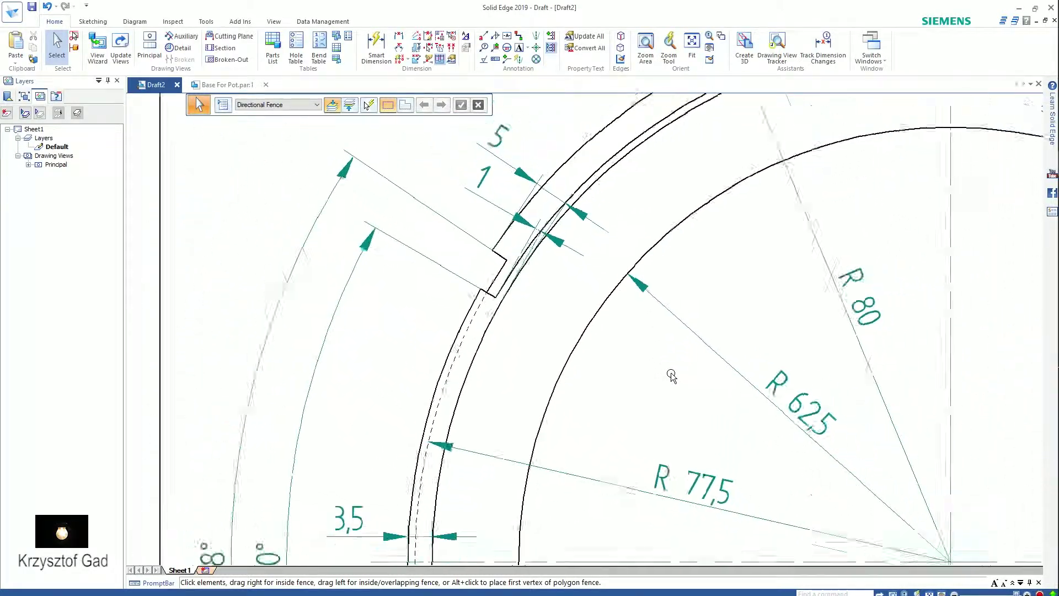
pyautogui.scroll(-1, 671, 379)
pyautogui.scroll(-1, 671, 375)
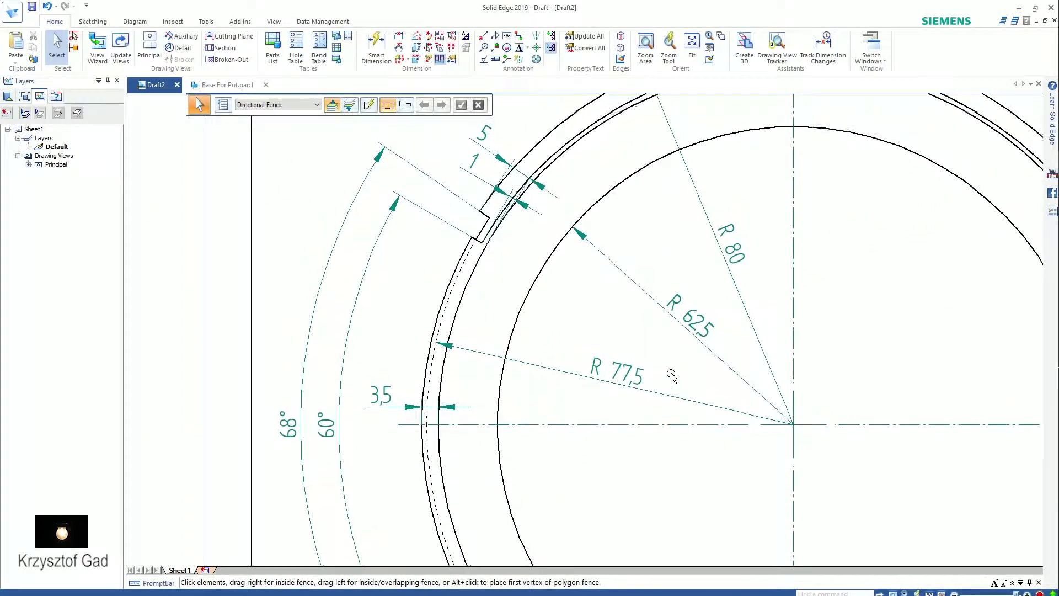
pyautogui.scroll(-2, 671, 375)
pyautogui.scroll(-1, 671, 376)
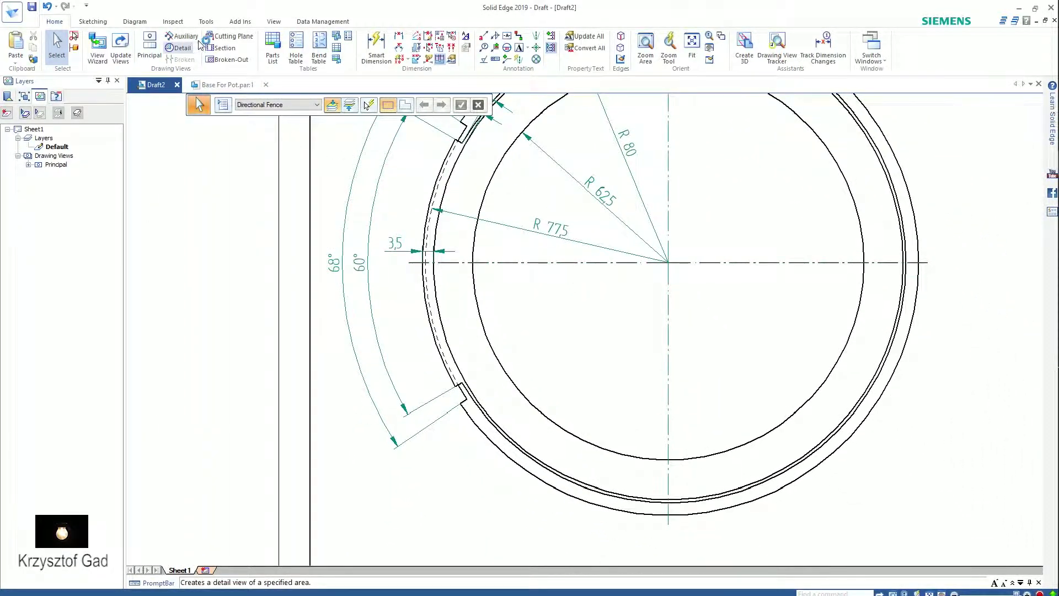
pyautogui.click(215, 37)
pyautogui.scroll(1, 391, 312)
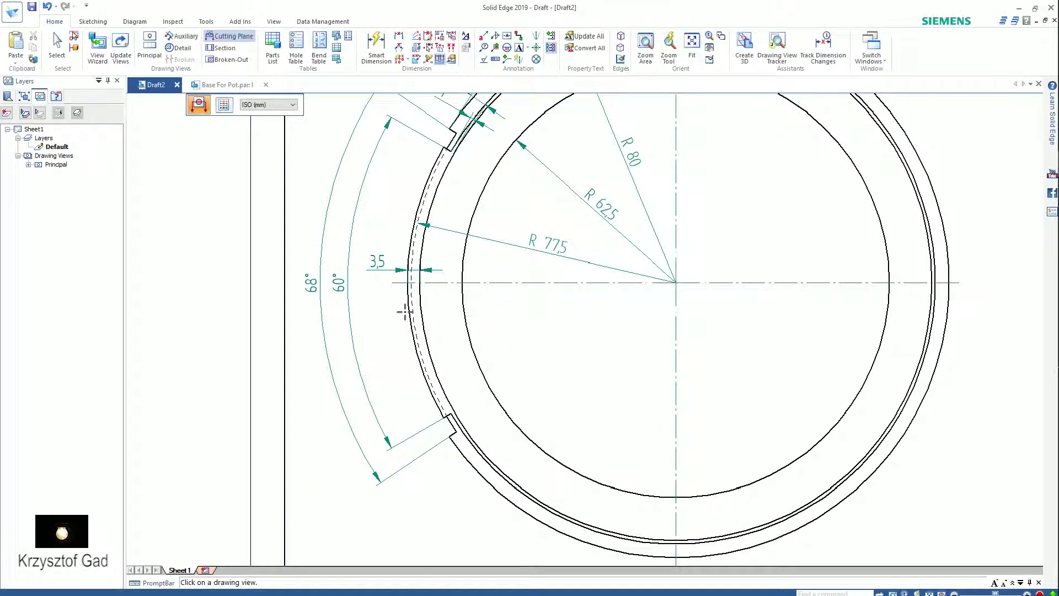
pyautogui.click(405, 312)
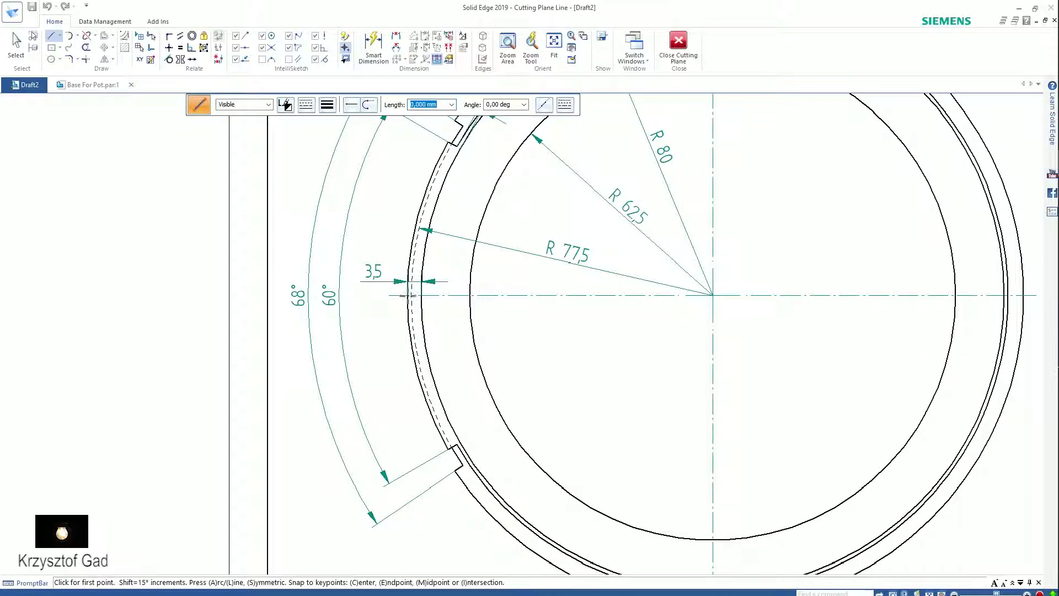
pyautogui.click(351, 296)
pyautogui.scroll(-1, 501, 301)
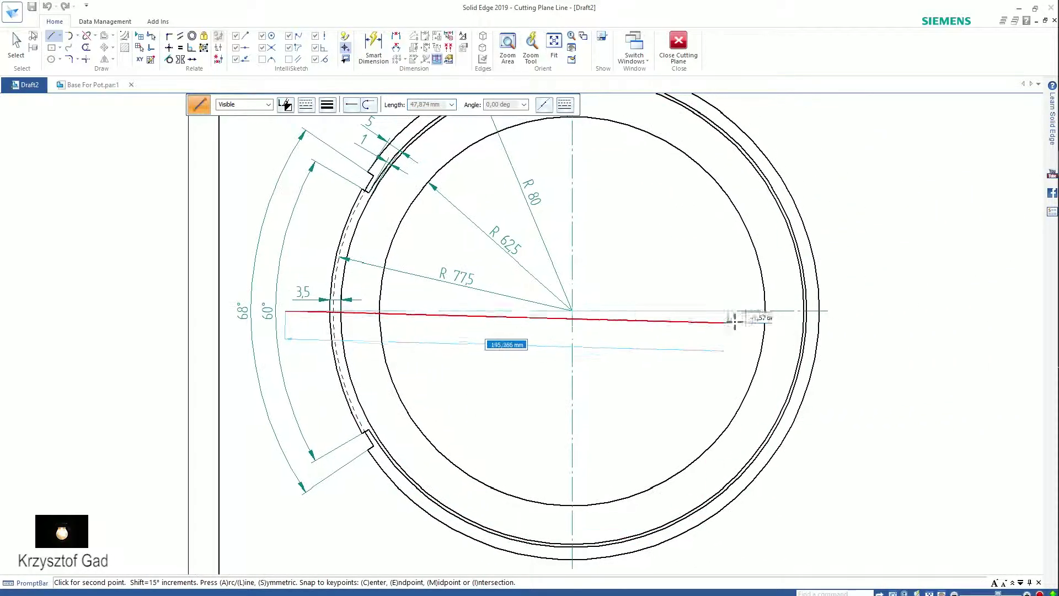
pyautogui.click(862, 310)
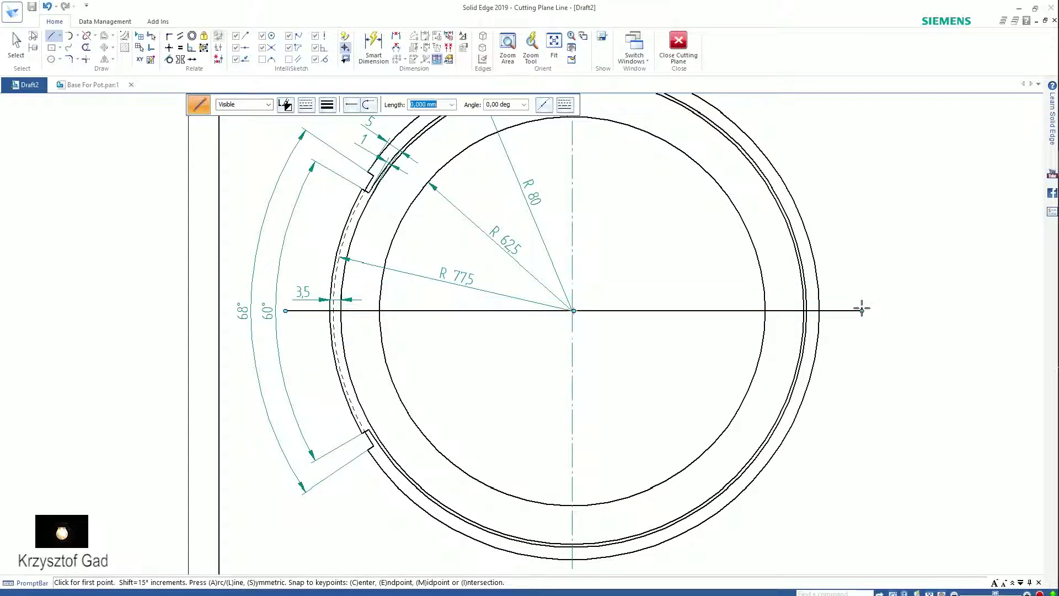
pyautogui.click(678, 44)
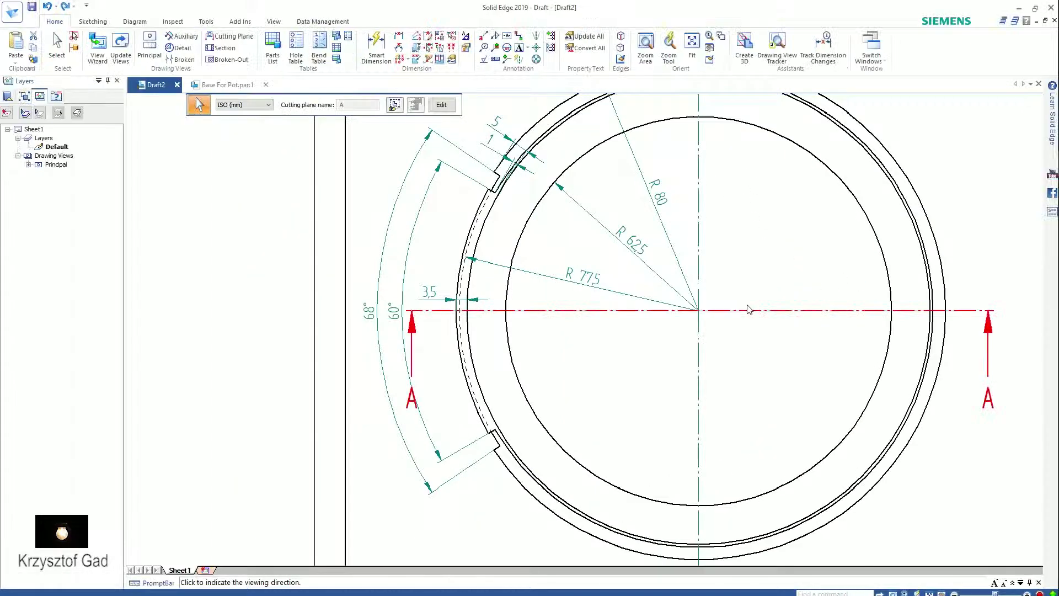
# Point section A's viewing direction downward and move the A label beside its arrow
pyautogui.scroll(-1, 678, 386)
pyautogui.click(634, 426)
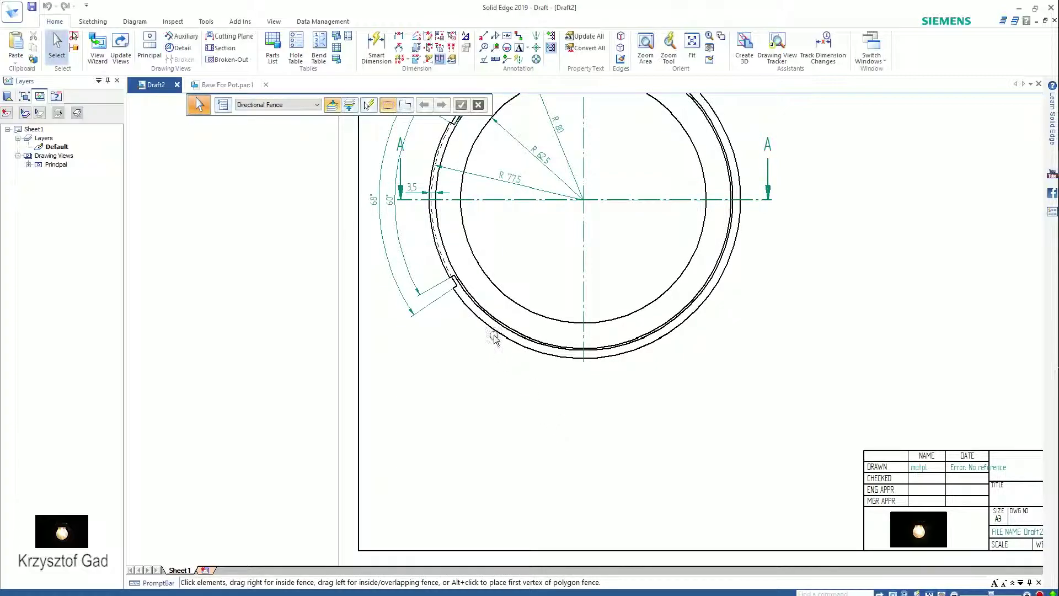
pyautogui.scroll(1, 489, 331)
pyautogui.scroll(2, 433, 255)
pyautogui.scroll(1, 430, 228)
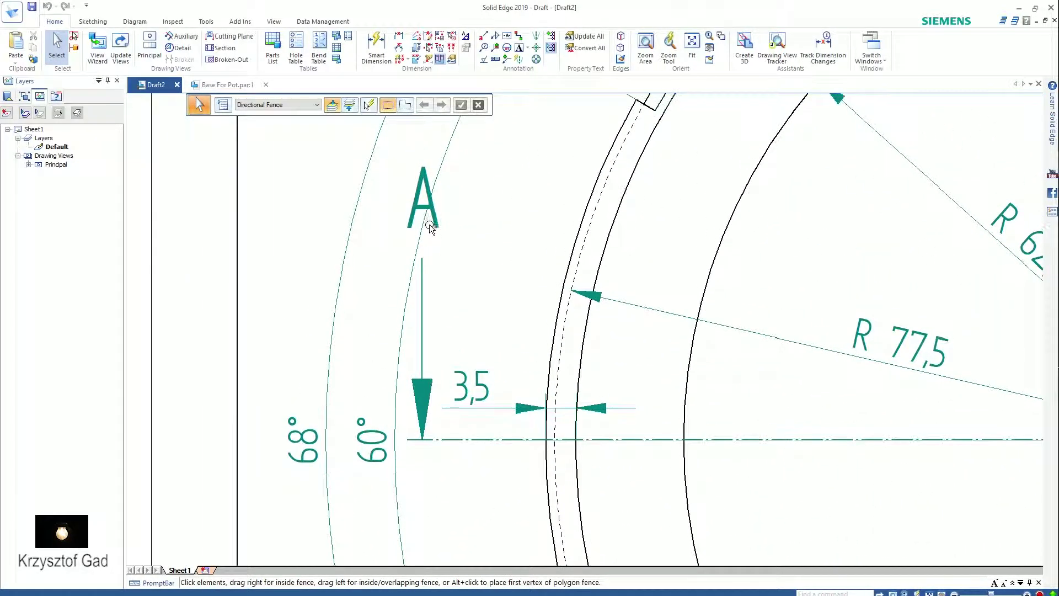
pyautogui.moveTo(434, 216); pyautogui.dragTo(465, 268)
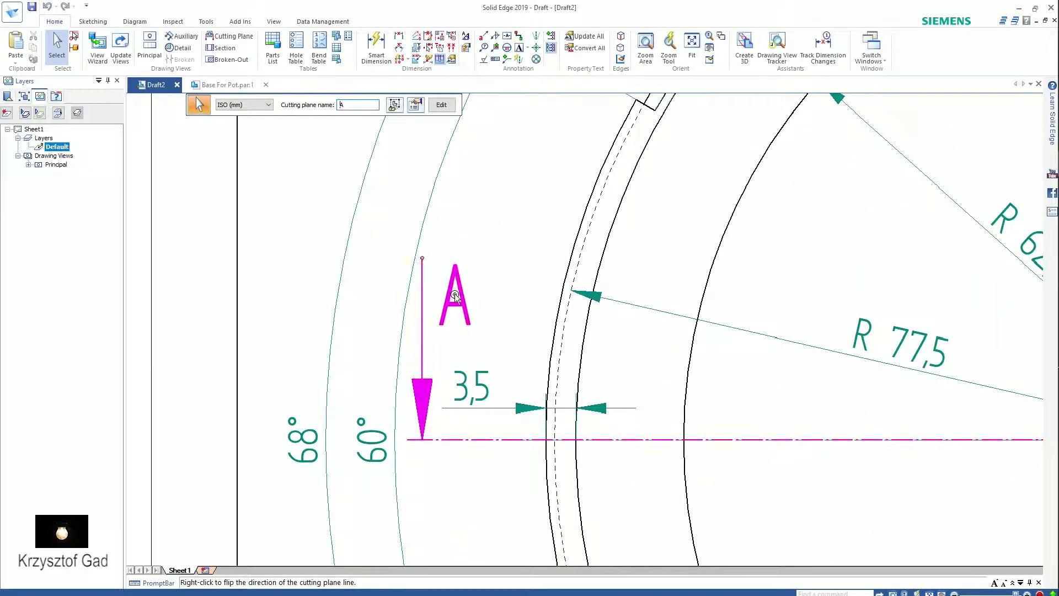
pyautogui.scroll(-1, 447, 320)
pyautogui.click(413, 389)
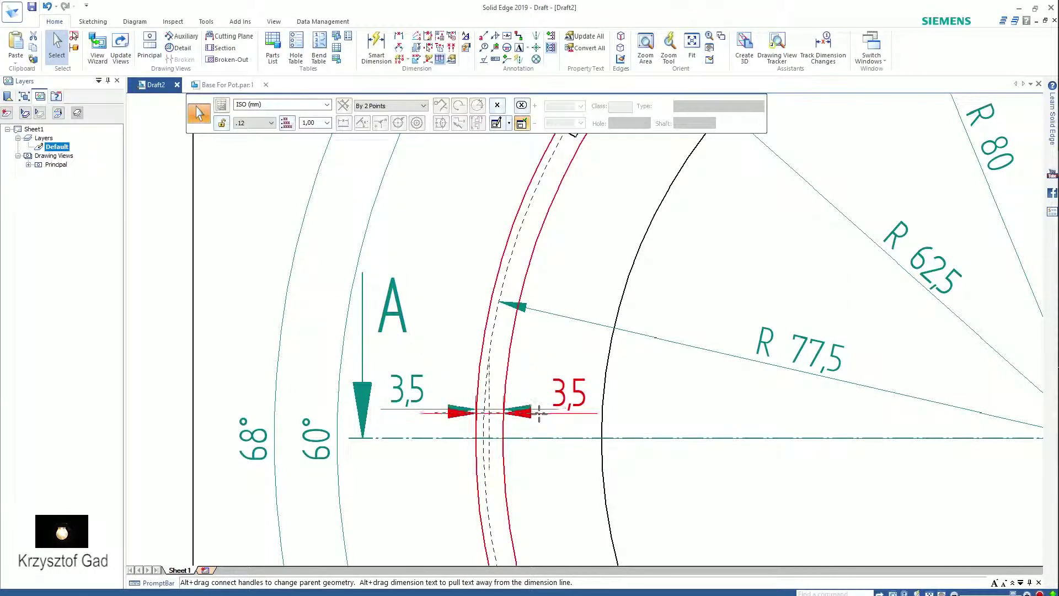
# Select the A cutting plane spanning the ring
pyautogui.scroll(-2, 484, 417)
pyautogui.scroll(-1, 449, 379)
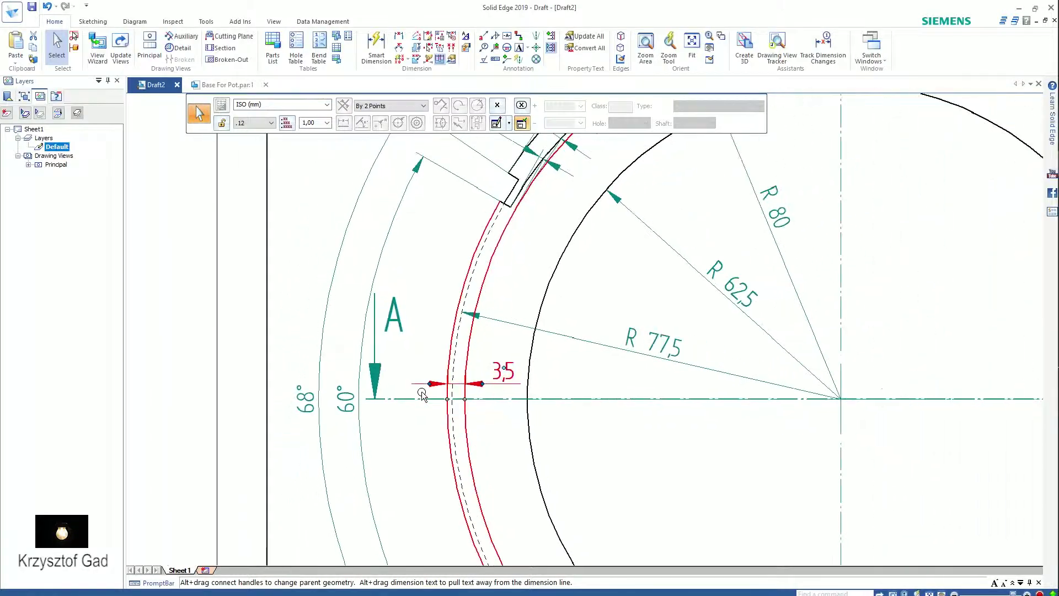
pyautogui.moveTo(449, 378); pyautogui.dragTo(501, 373, button='middle')
pyautogui.scroll(3, 700, 284)
pyautogui.click(709, 276)
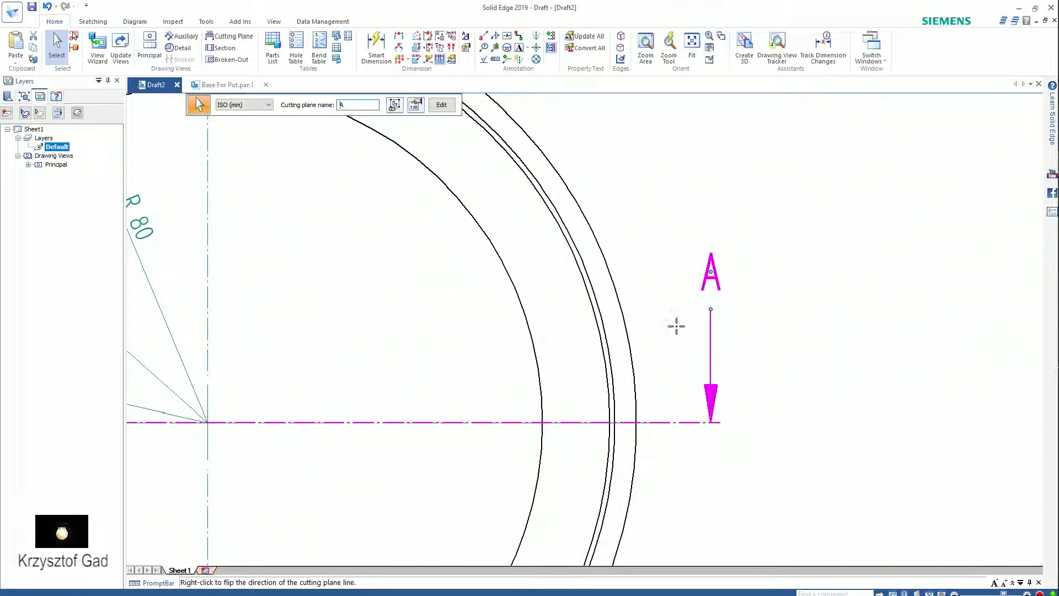
pyautogui.scroll(-3, 655, 378)
pyautogui.scroll(-1, 655, 378)
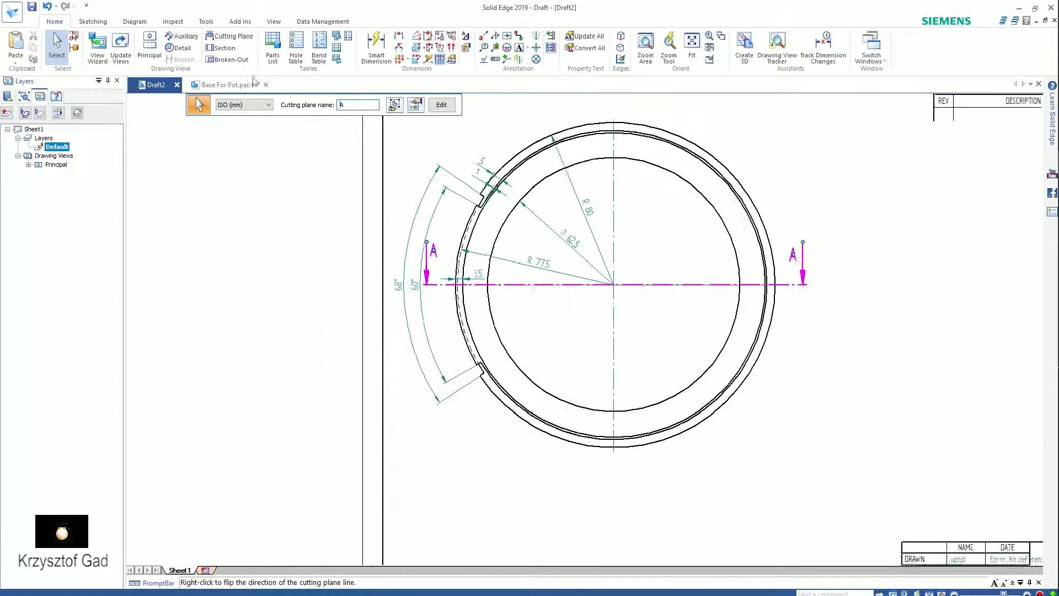
# Place Section A-A below the top view
pyautogui.click(220, 48)
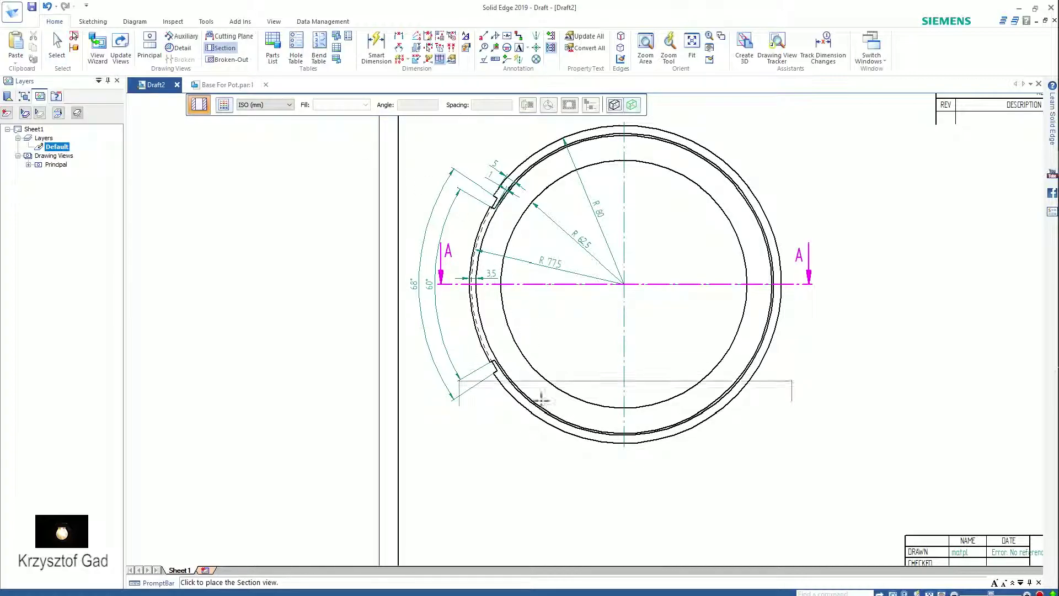
pyautogui.click(542, 505)
pyautogui.scroll(3, 501, 472)
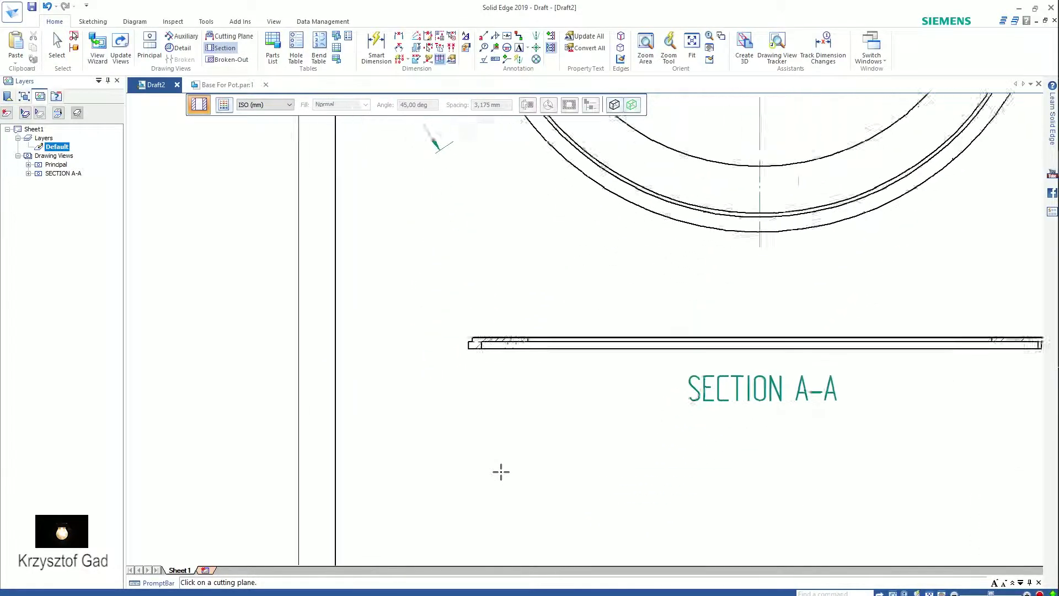
pyautogui.scroll(2, 501, 471)
pyautogui.scroll(2, 324, 220)
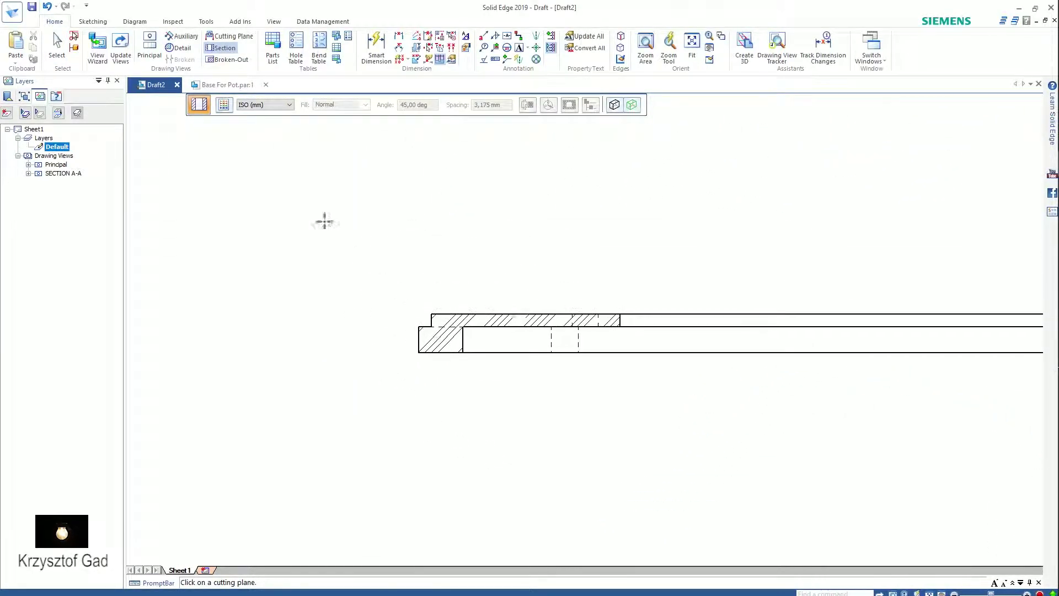
# Dimension the section profile with 2 height, 3,5 width and 3 height
pyautogui.click(365, 43)
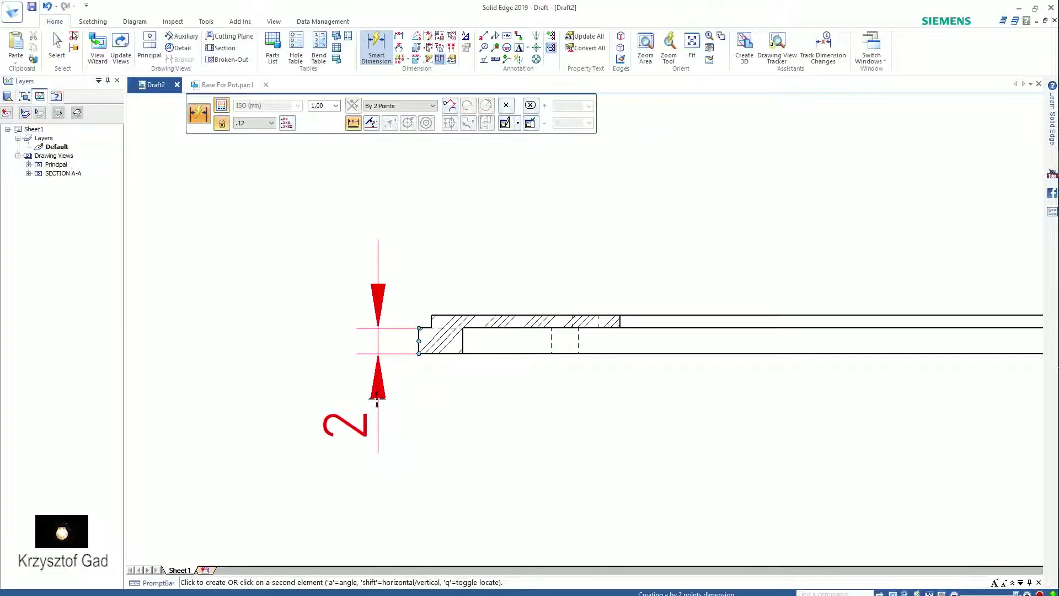
pyautogui.click(367, 415)
pyautogui.click(465, 359)
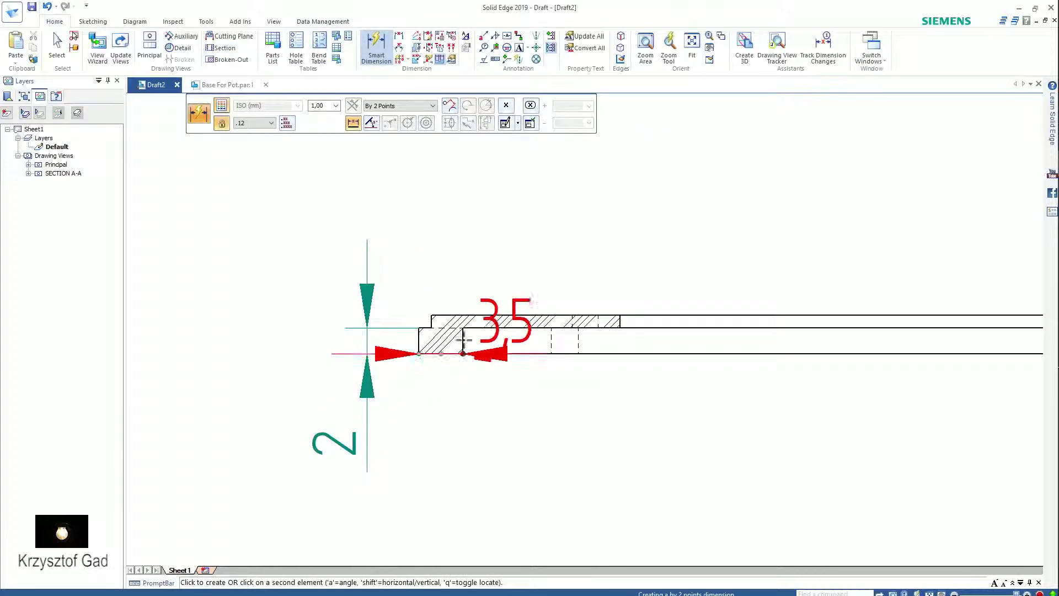
pyautogui.click(362, 334)
pyautogui.click(553, 330)
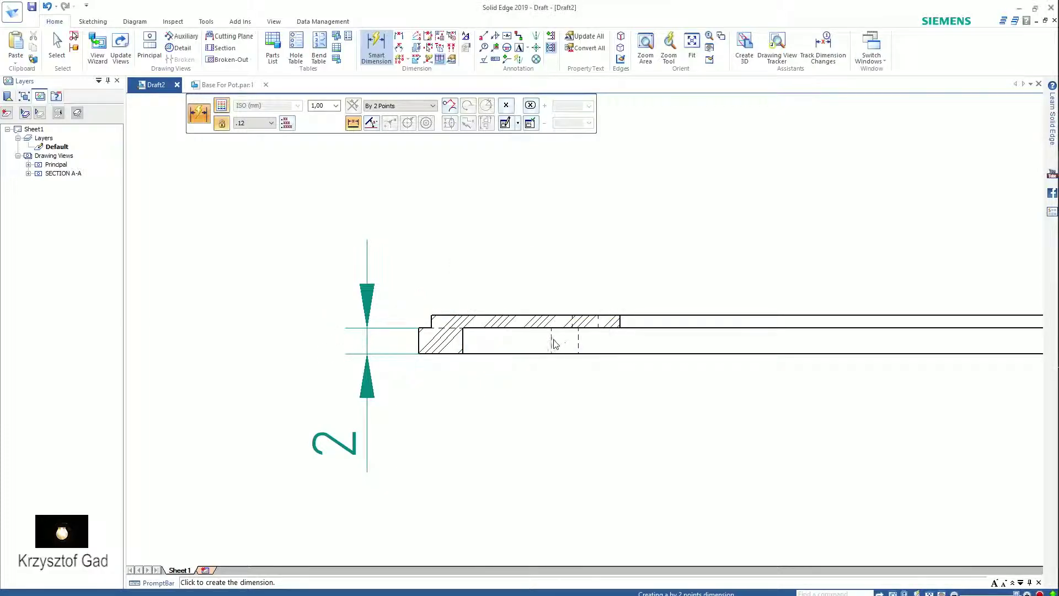
pyautogui.click(442, 354)
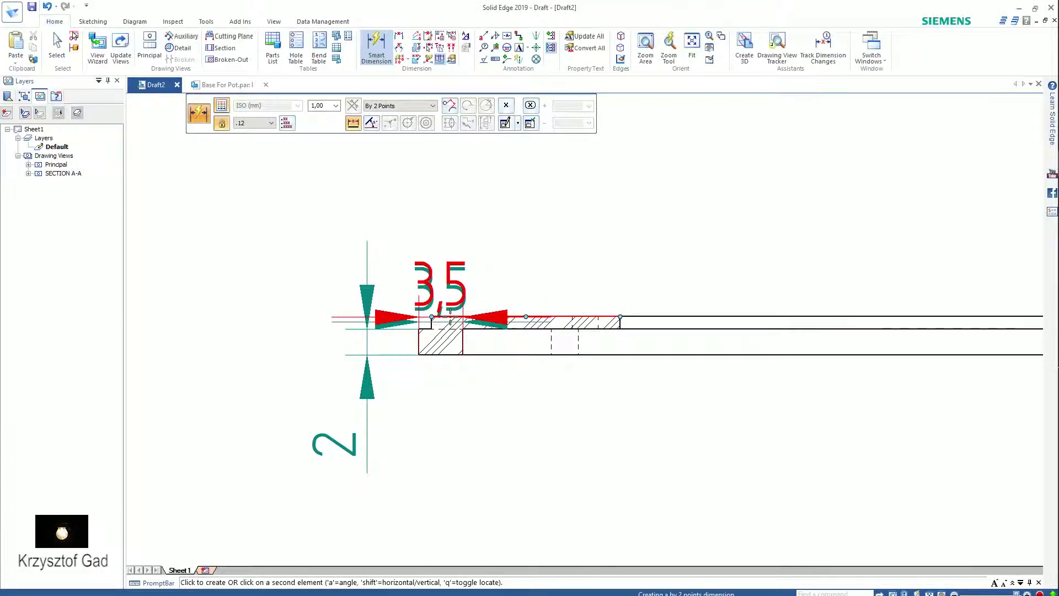
pyautogui.click(384, 320)
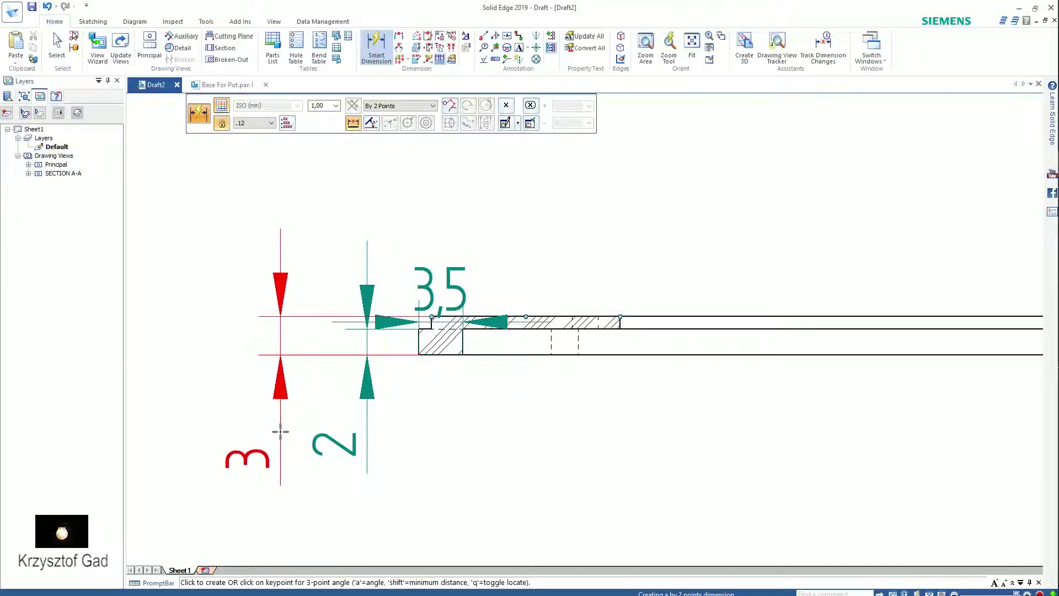
pyautogui.click(281, 420)
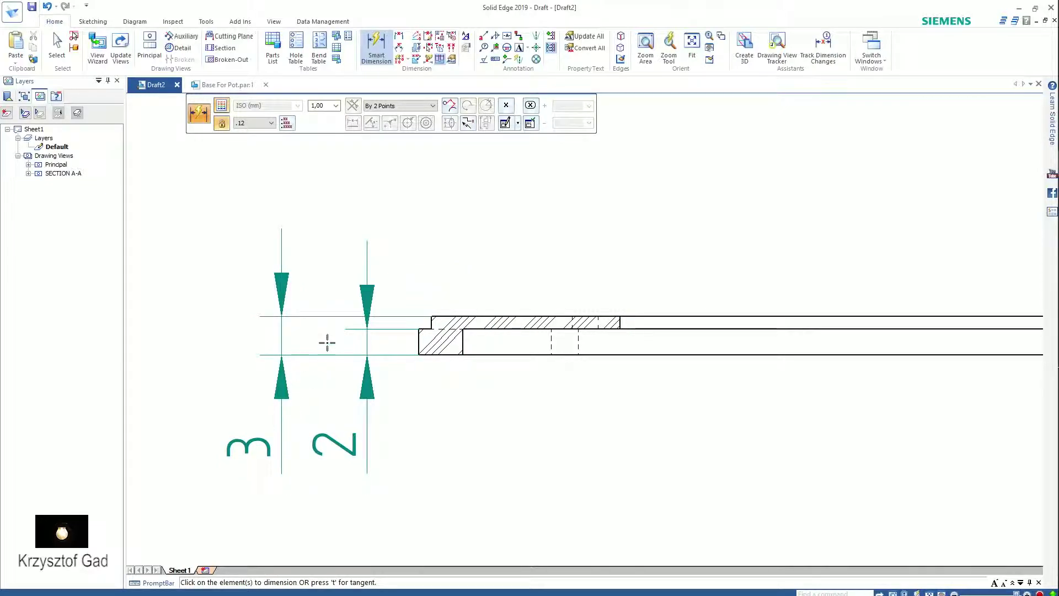
pyautogui.press('Escape')
# Add projection line breaks to the 3 dimension and fit the whole sheet in view
pyautogui.click(328, 323)
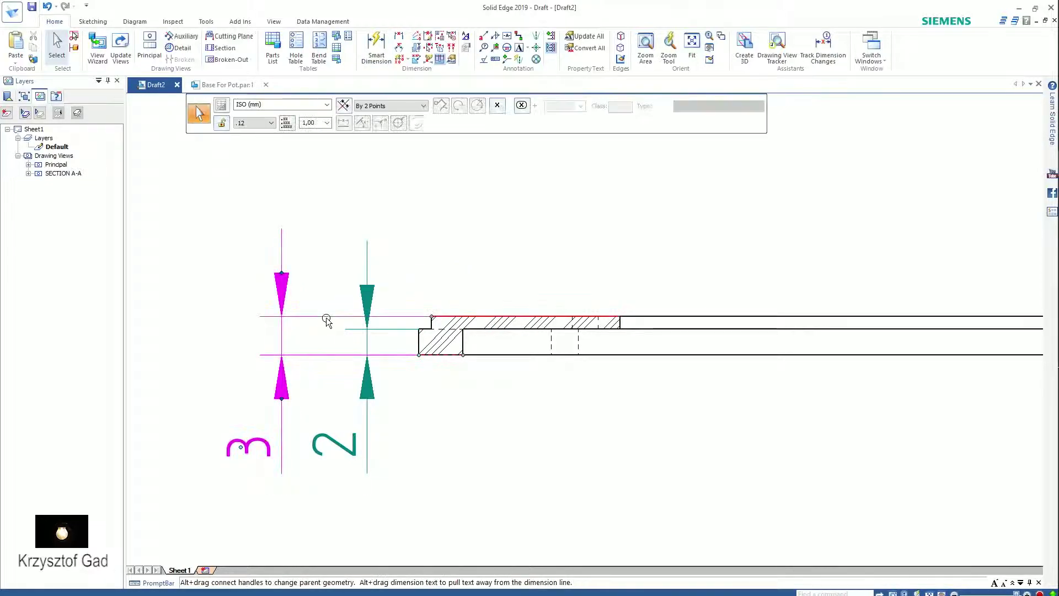
pyautogui.rightClick(328, 323)
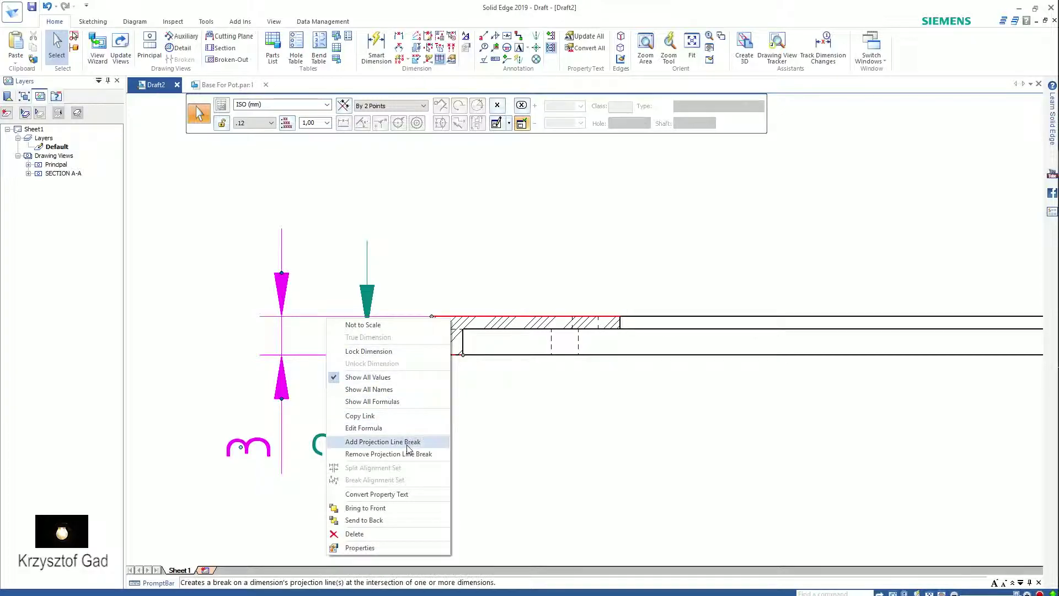
pyautogui.click(385, 441)
pyautogui.press('Escape')
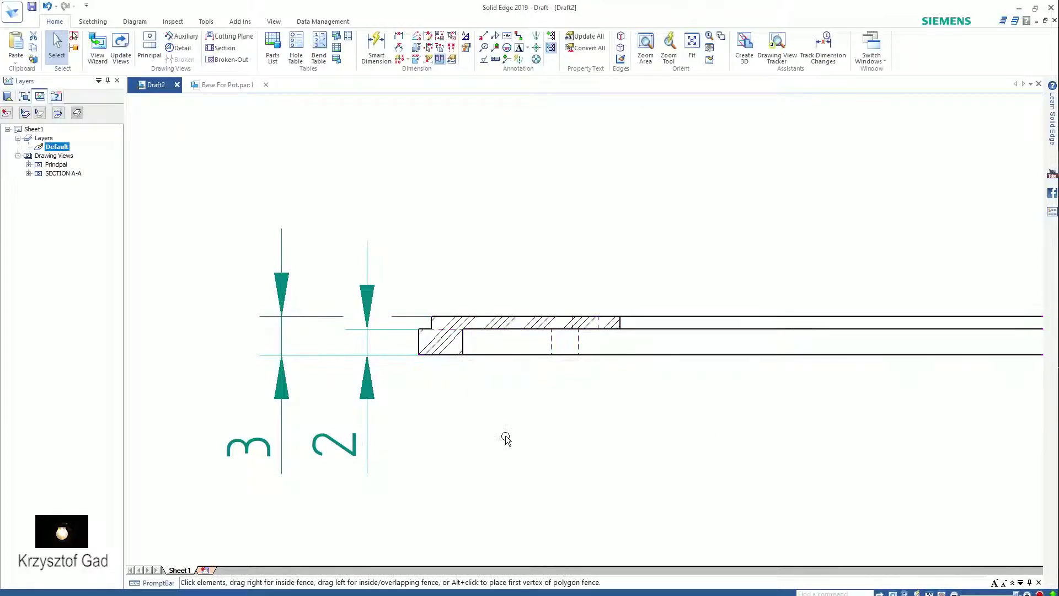
pyautogui.hotkey('ctrl', 'f')
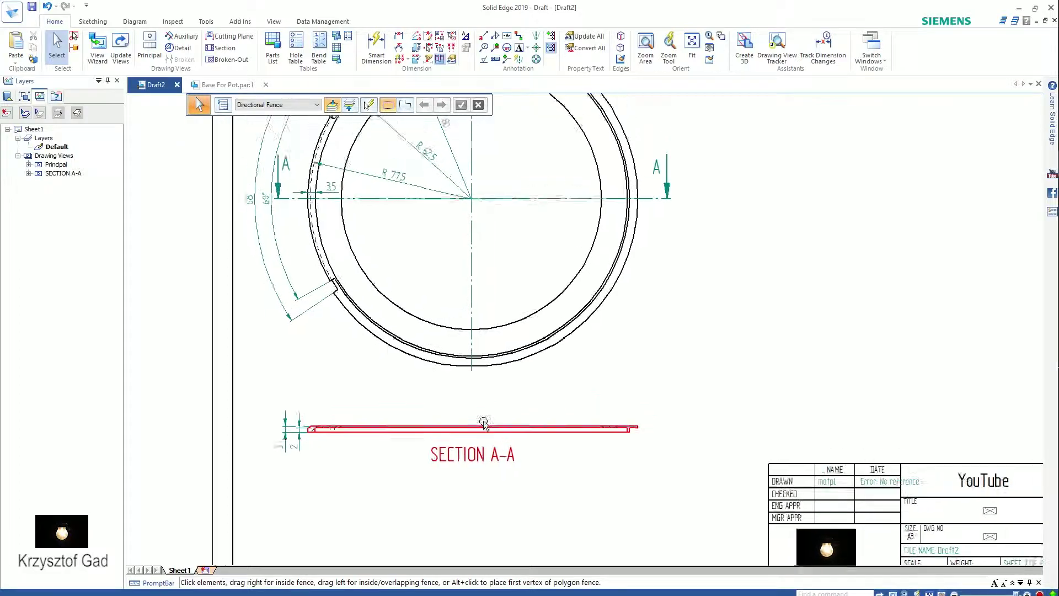
# Create a new ring view with a custom tilted isometric orientation
pyautogui.click(105, 55)
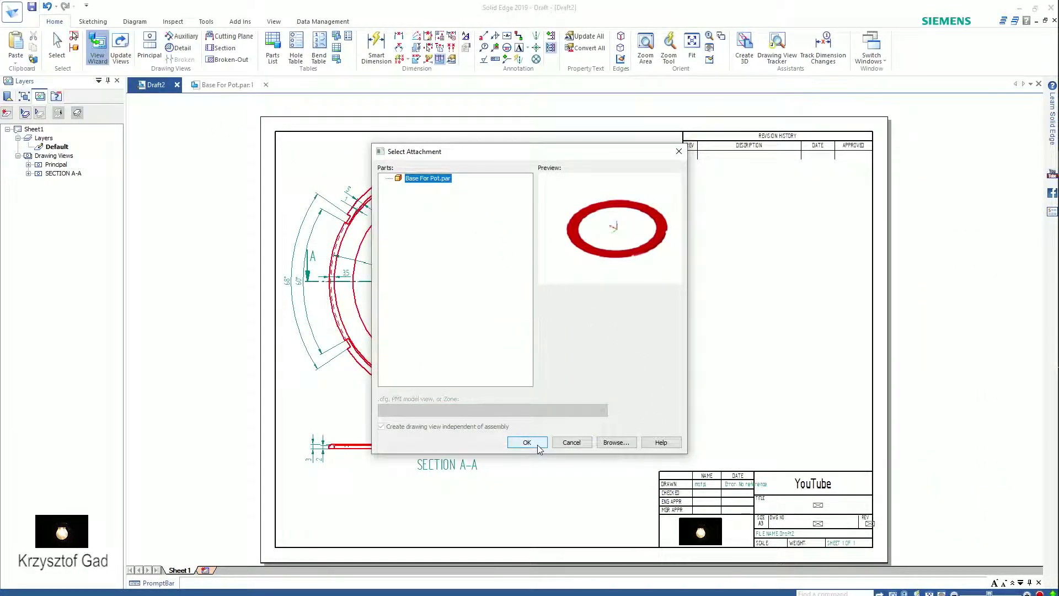
pyautogui.click(527, 442)
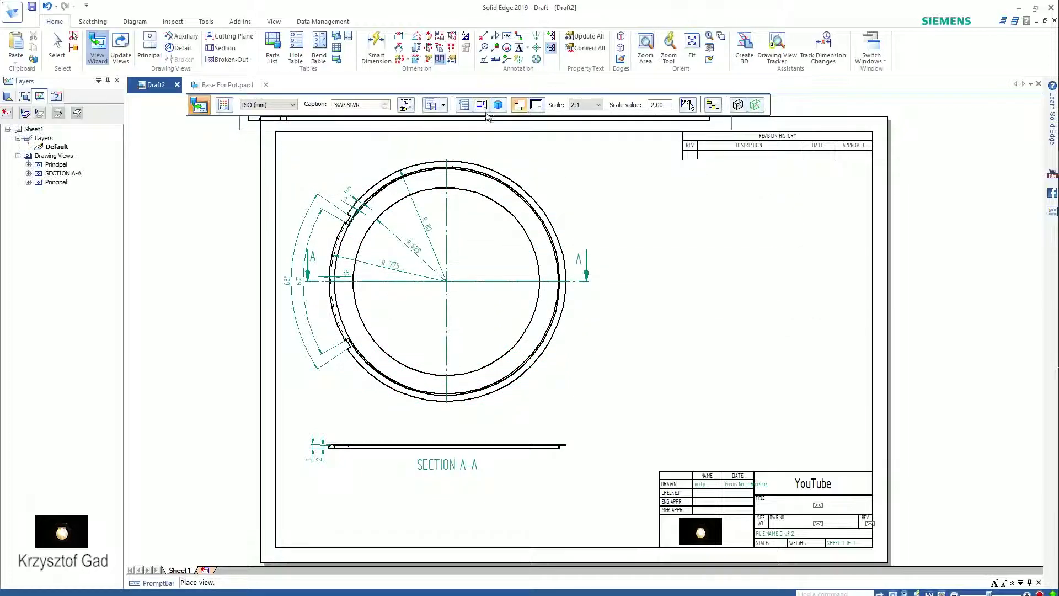
pyautogui.click(481, 105)
pyautogui.click(504, 189)
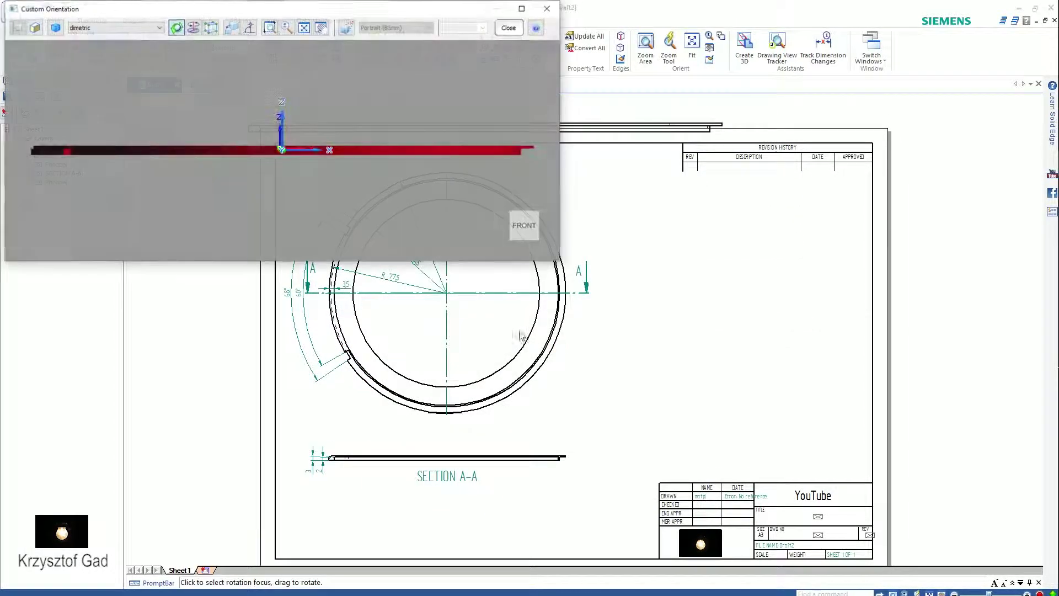
pyautogui.click(540, 218)
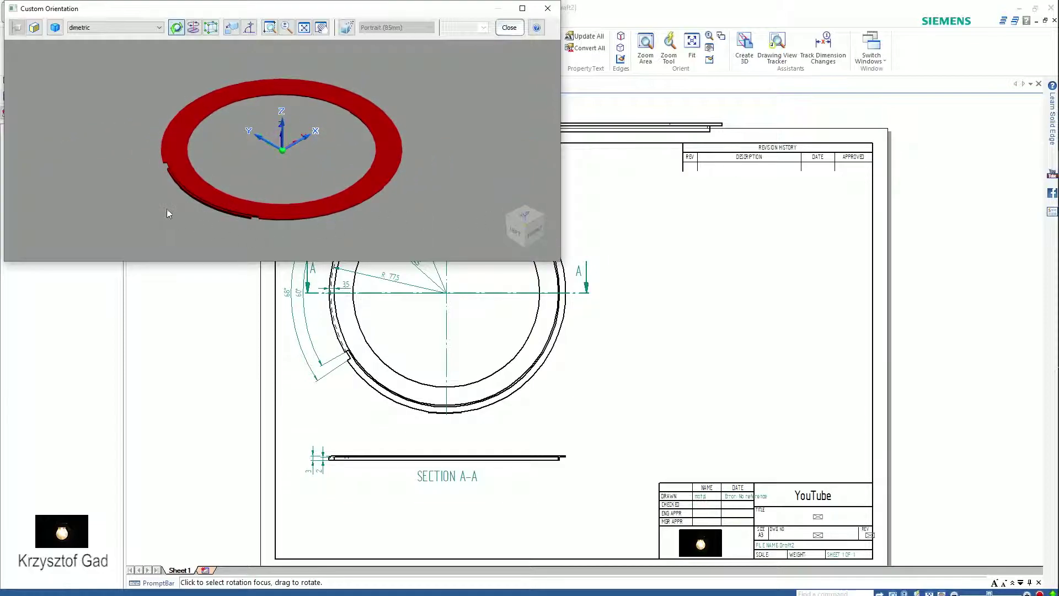
pyautogui.moveTo(167, 210)
pyautogui.mouseDown()
pyautogui.moveTo(193, 217)
pyautogui.moveTo(166, 105)
pyautogui.moveTo(202, 182)
pyautogui.moveTo(191, 206)
pyautogui.mouseUp()
pyautogui.moveTo(176, 207)
pyautogui.mouseDown()
pyautogui.moveTo(178, 226)
pyautogui.moveTo(195, 219)
pyautogui.mouseUp()
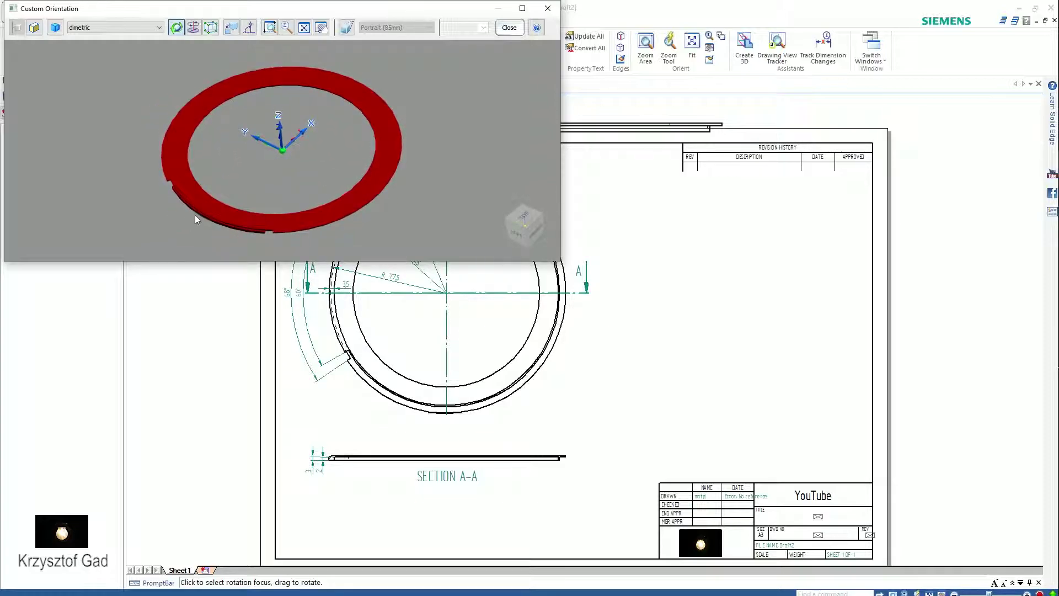
pyautogui.click(509, 28)
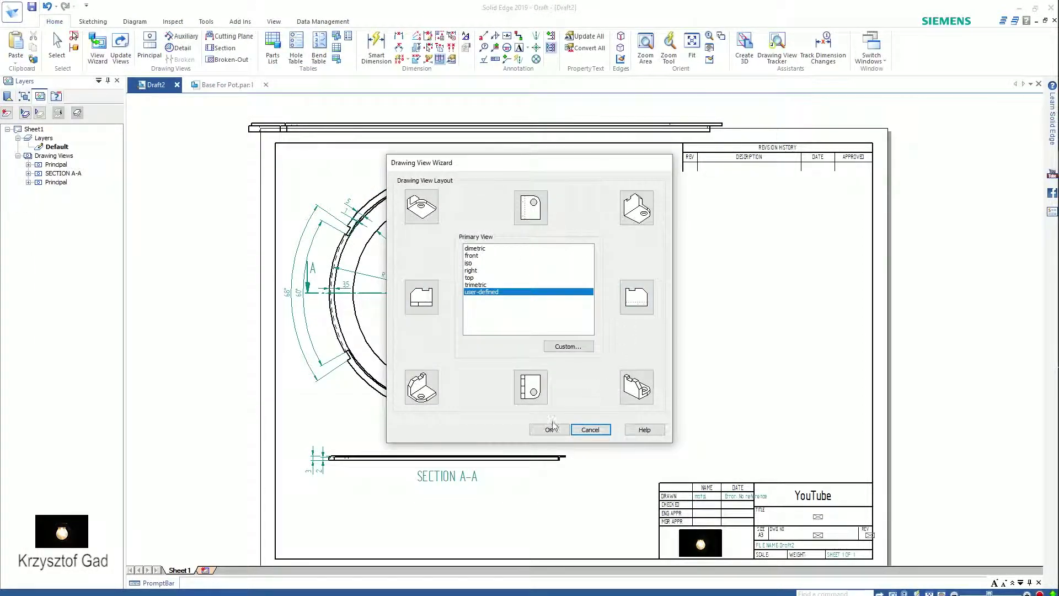
pyautogui.click(551, 428)
# Set the new view to 1:2 scale with Shaded with Edges display
pyautogui.click(587, 106)
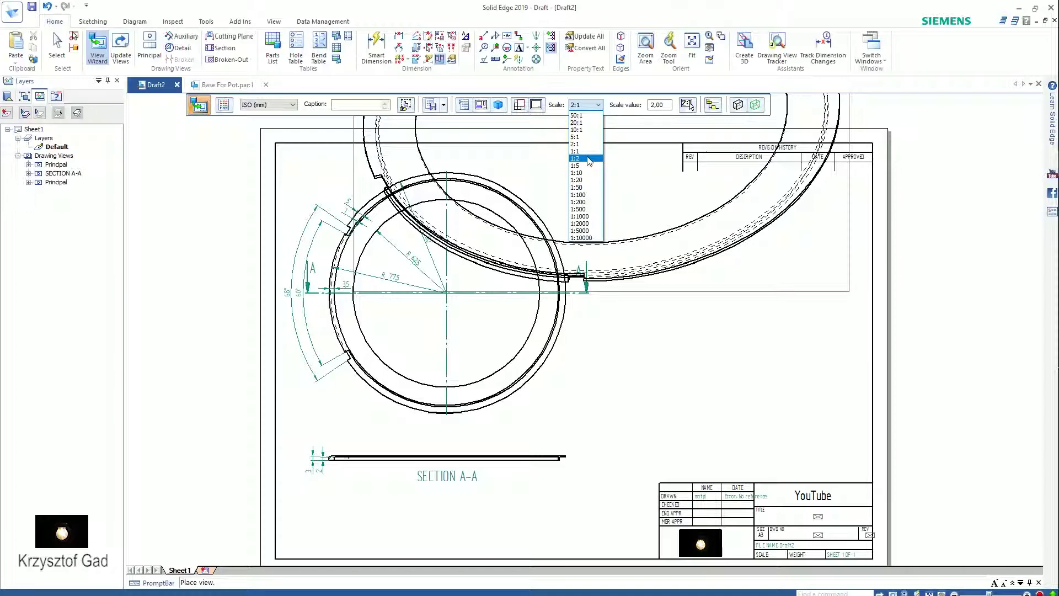
pyautogui.click(588, 159)
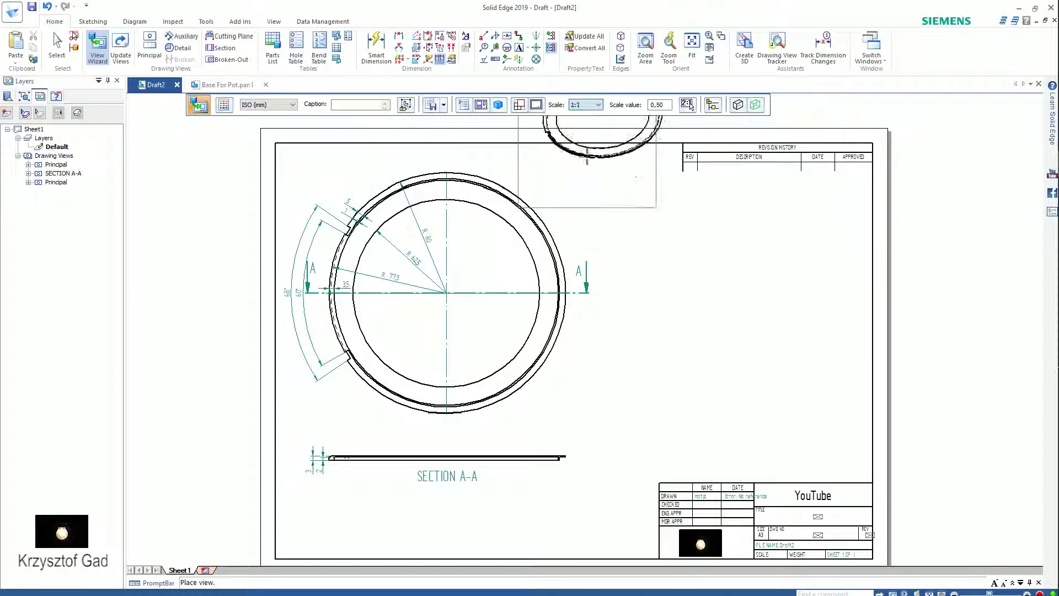
pyautogui.click(742, 108)
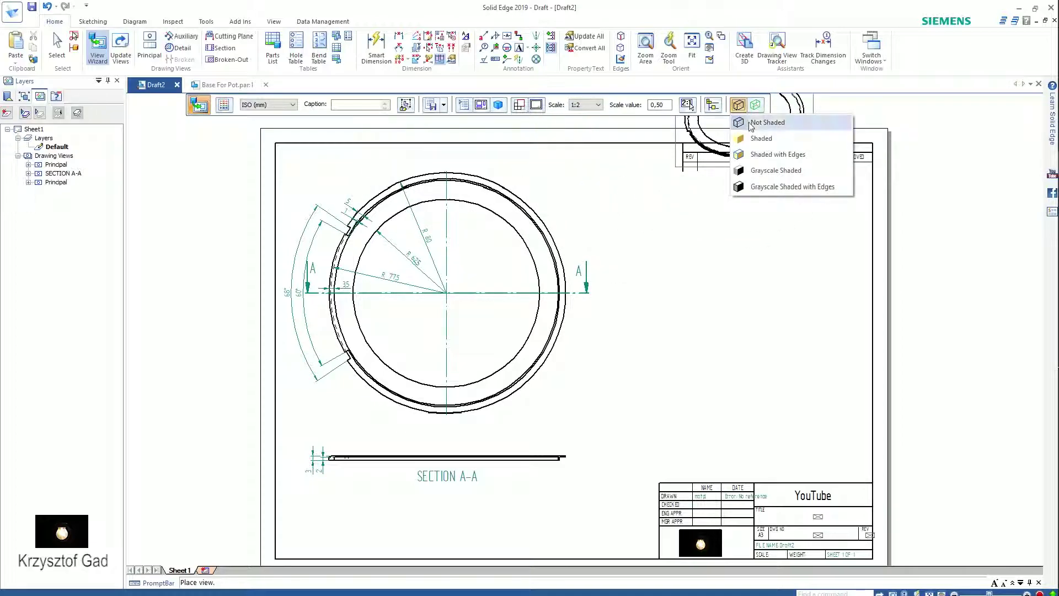
pyautogui.click(781, 155)
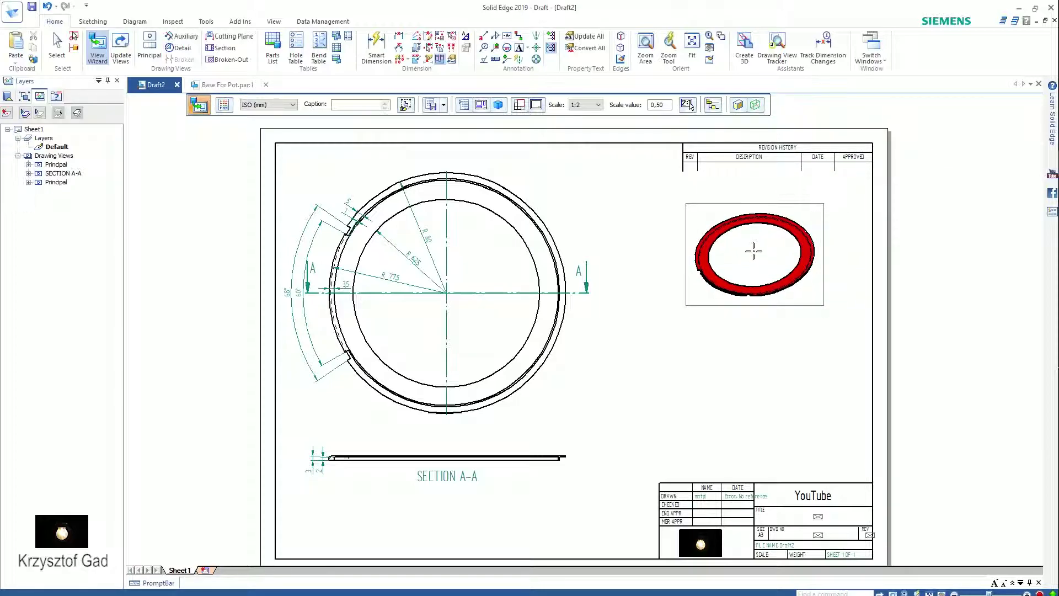
# Place the shaded 3D ring view at the sheet's upper right
pyautogui.click(754, 243)
pyautogui.scroll(5, 645, 410)
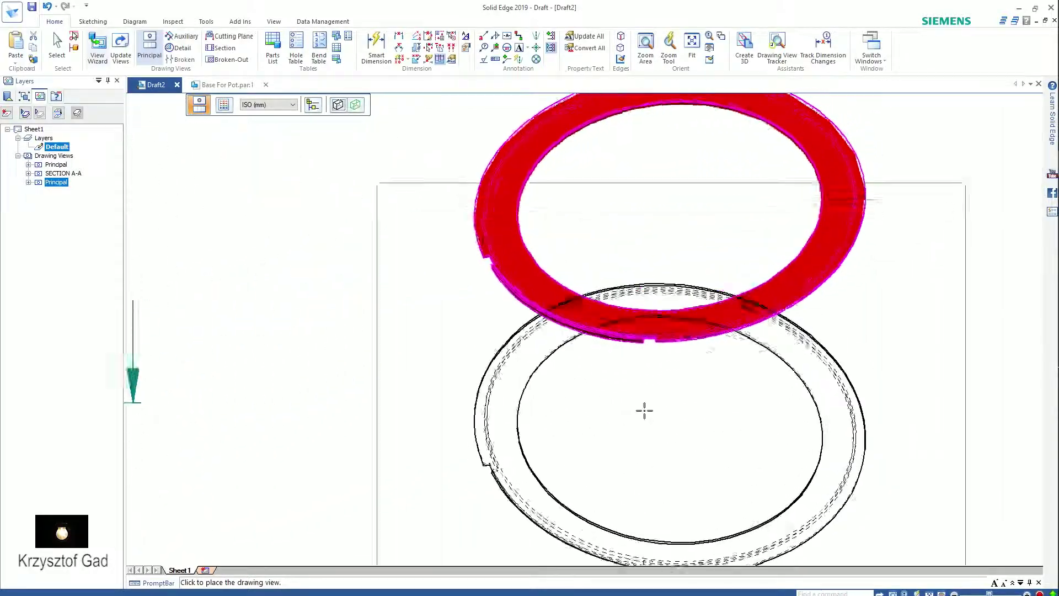
pyautogui.press('Escape')
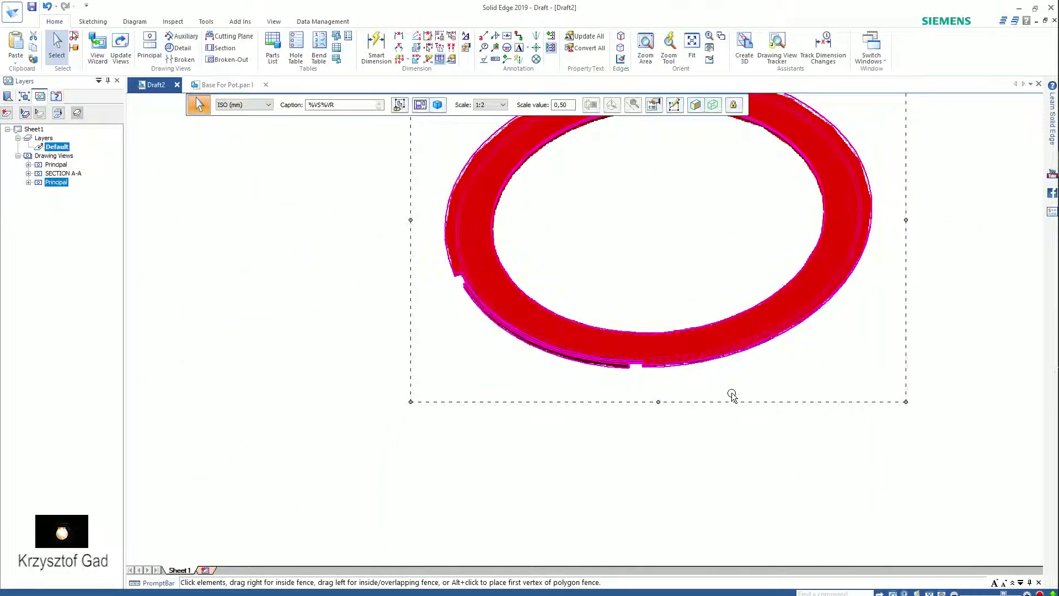
pyautogui.rightClick(739, 405)
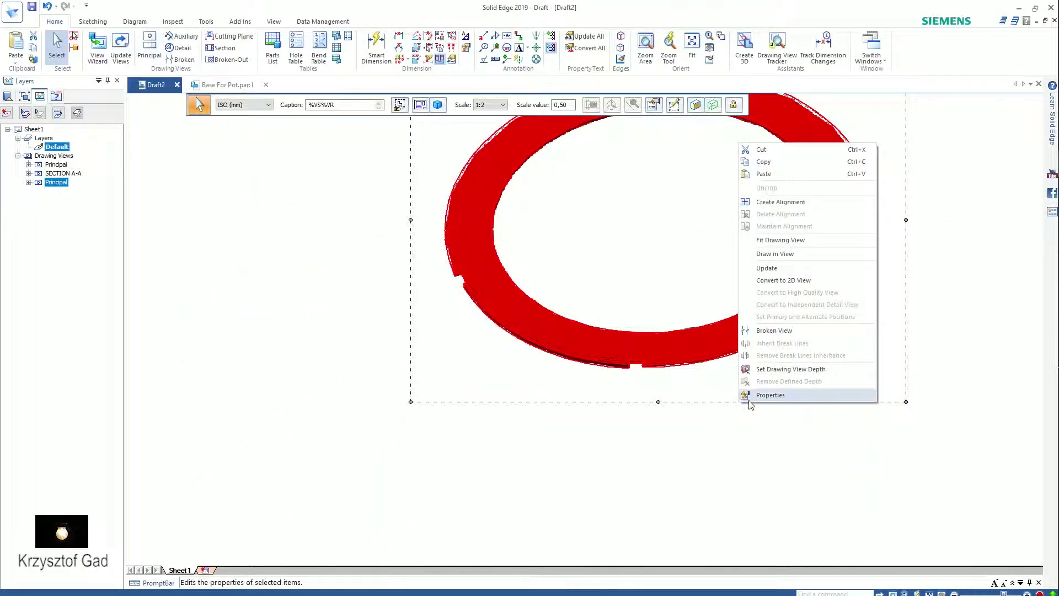
pyautogui.click(685, 416)
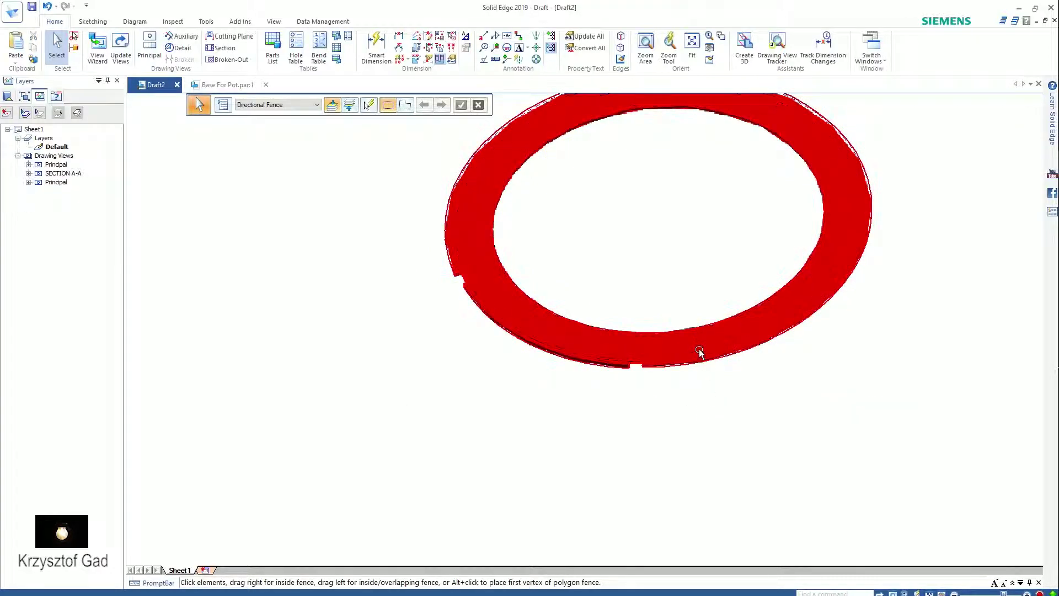
# Set the ring view's shaded quality to 300 pixels per inch and update views
pyautogui.click(699, 367)
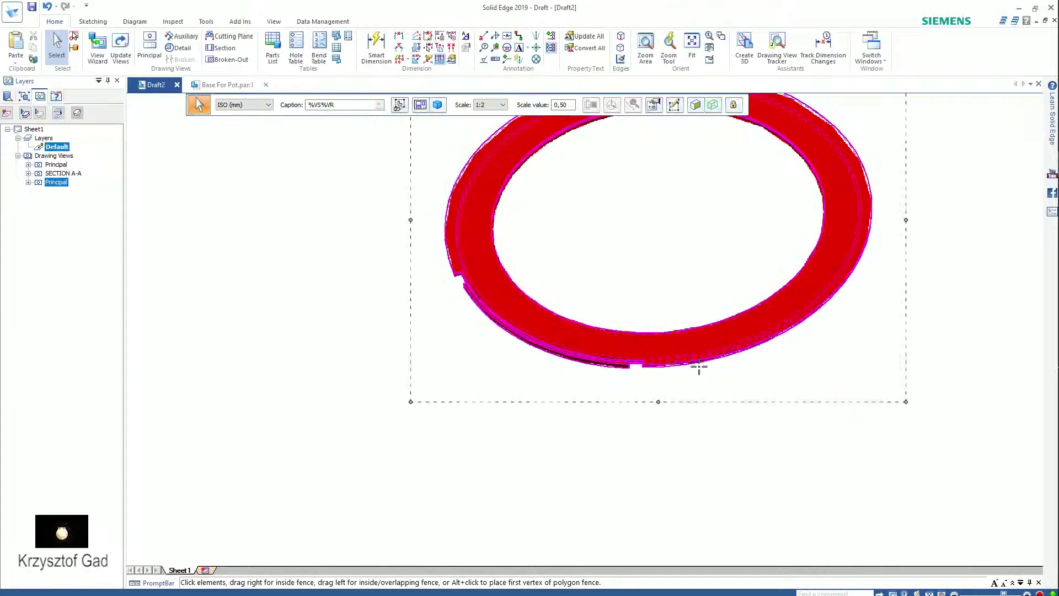
pyautogui.click(653, 110)
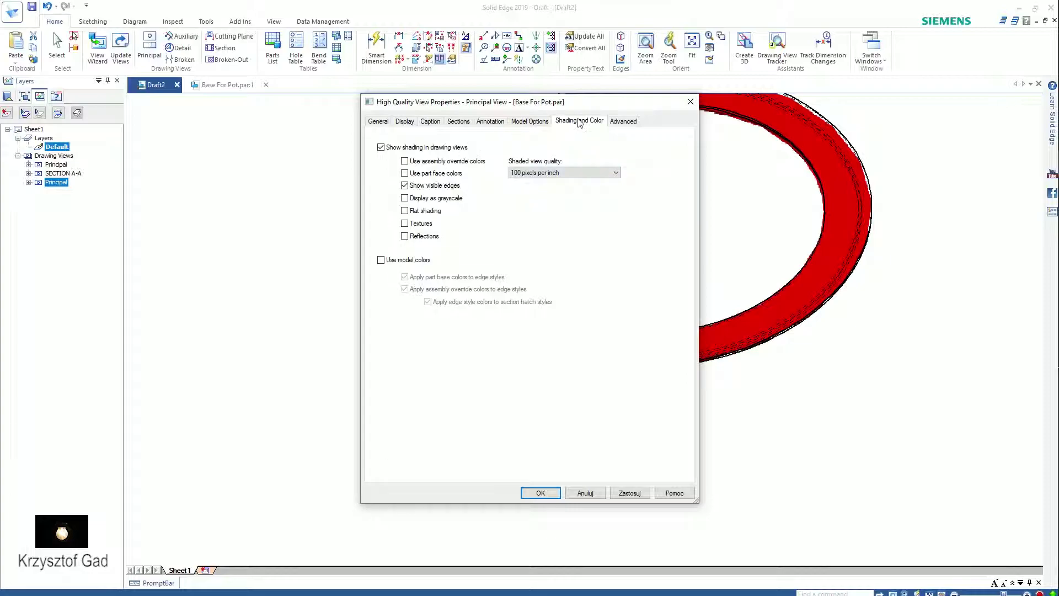
pyautogui.click(553, 175)
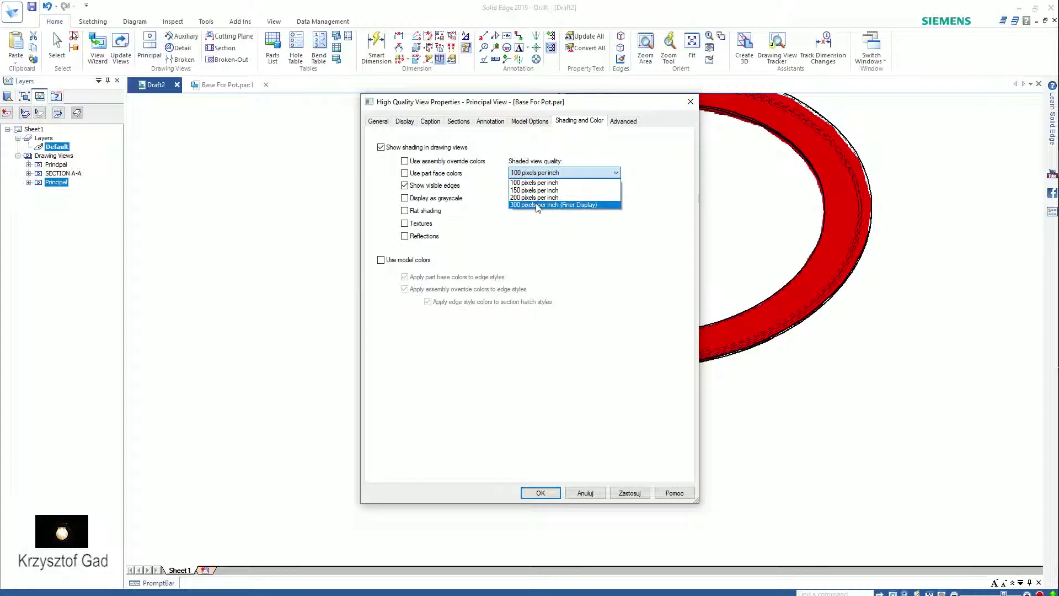
pyautogui.click(529, 491)
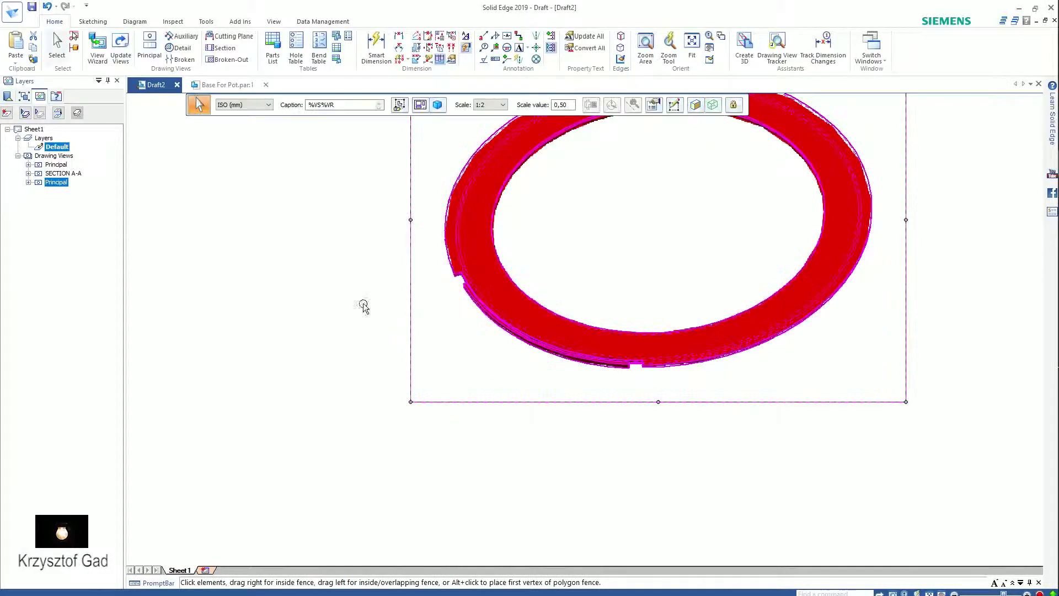
pyautogui.click(120, 50)
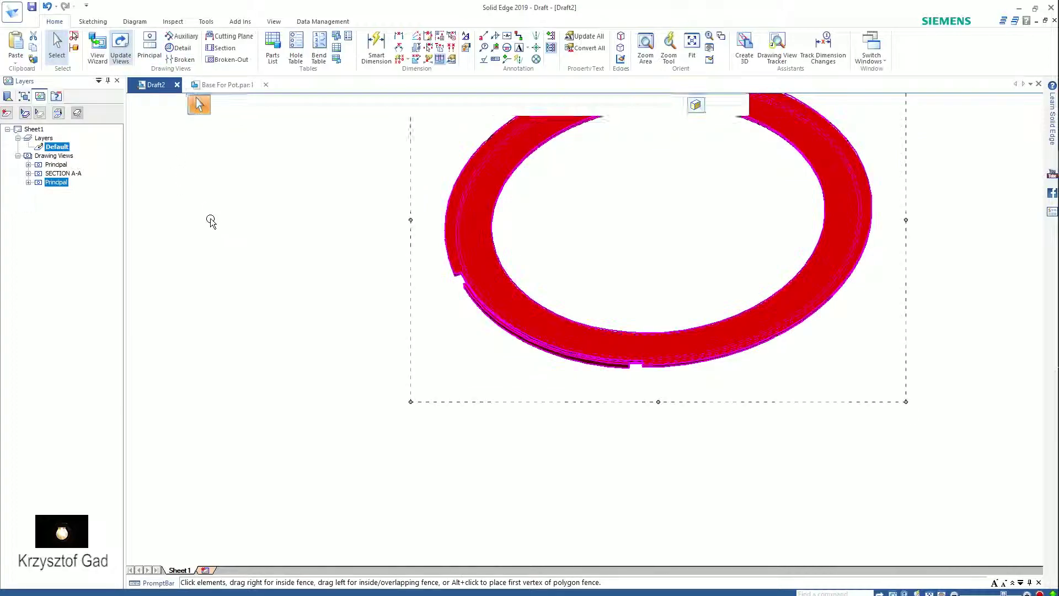
# Reselect the ring view and review its caption and display properties without changes
pyautogui.click(298, 306)
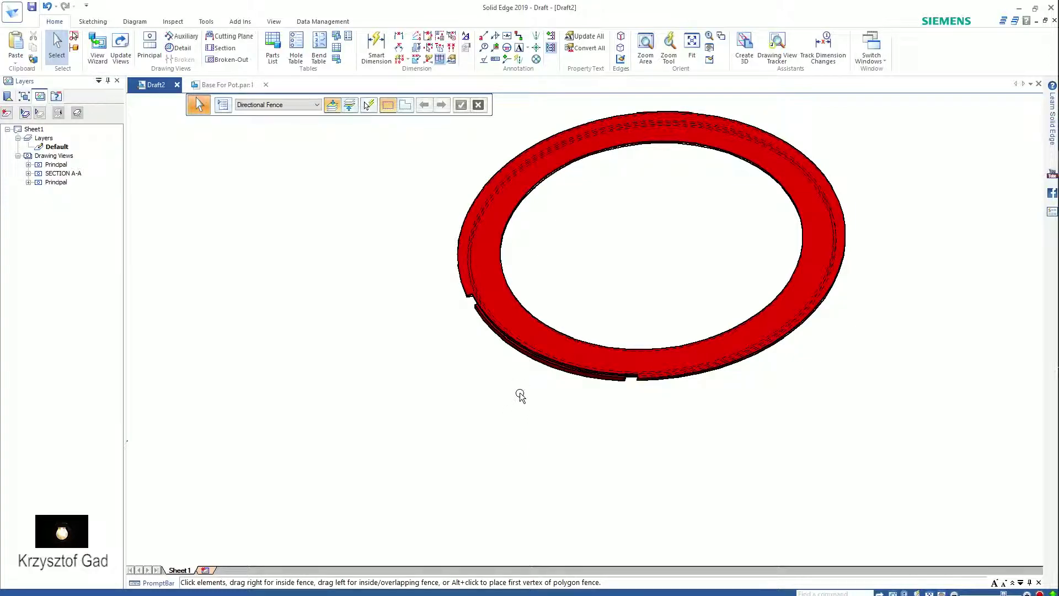
pyautogui.click(537, 358)
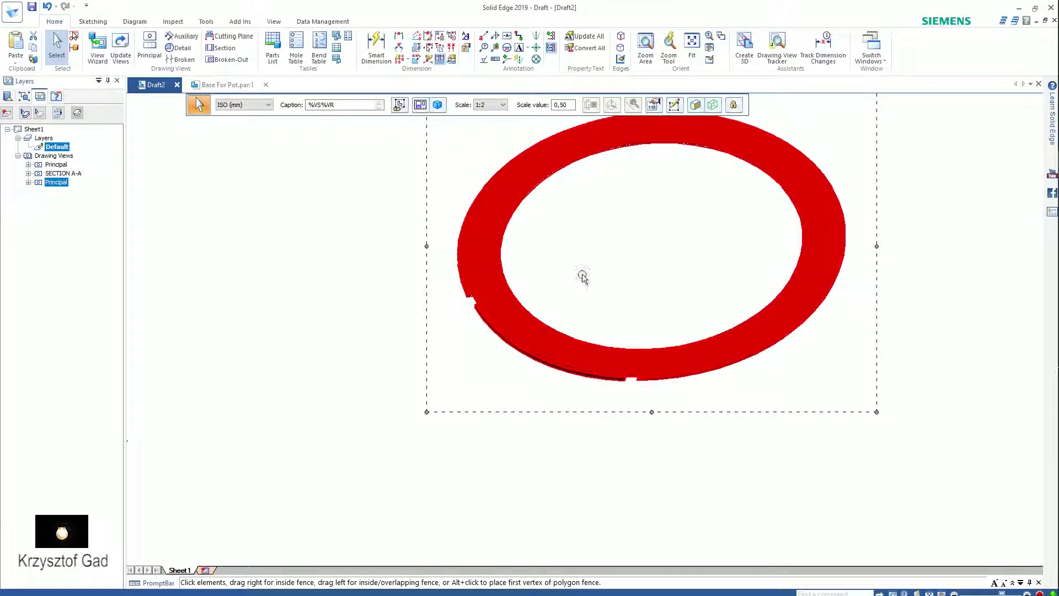
pyautogui.click(654, 105)
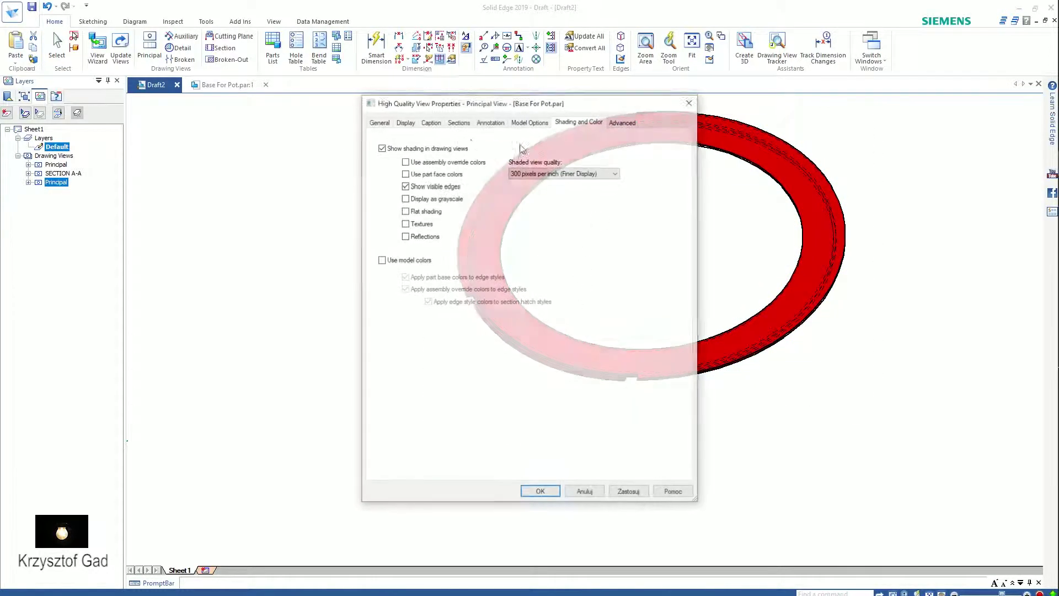
pyautogui.click(430, 122)
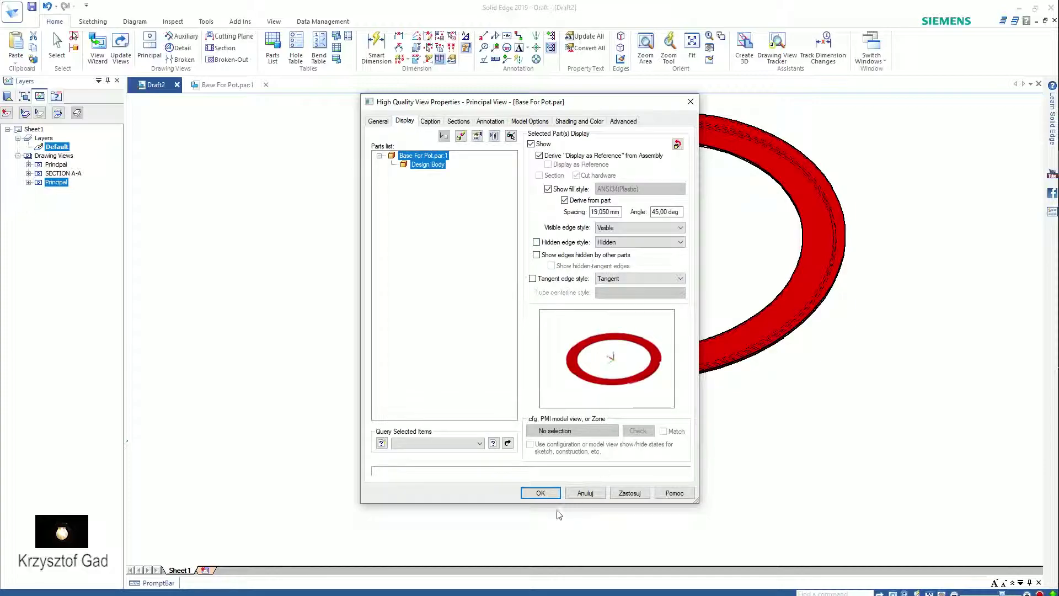
pyautogui.click(540, 493)
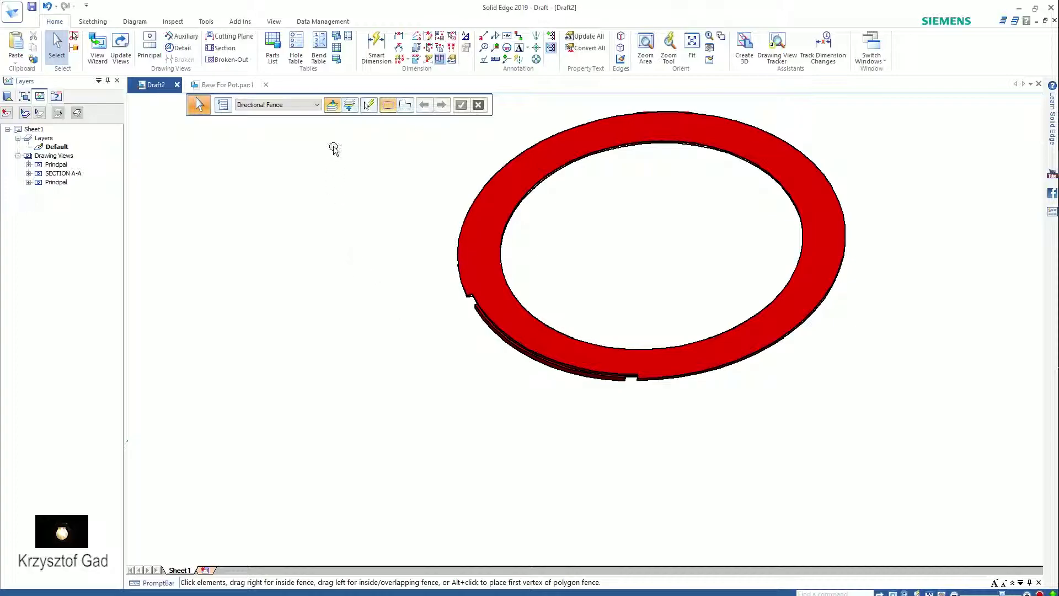
# Circle the ring's notch and place the enlarged DETAIL B view below the 3D ring
pyautogui.click(178, 47)
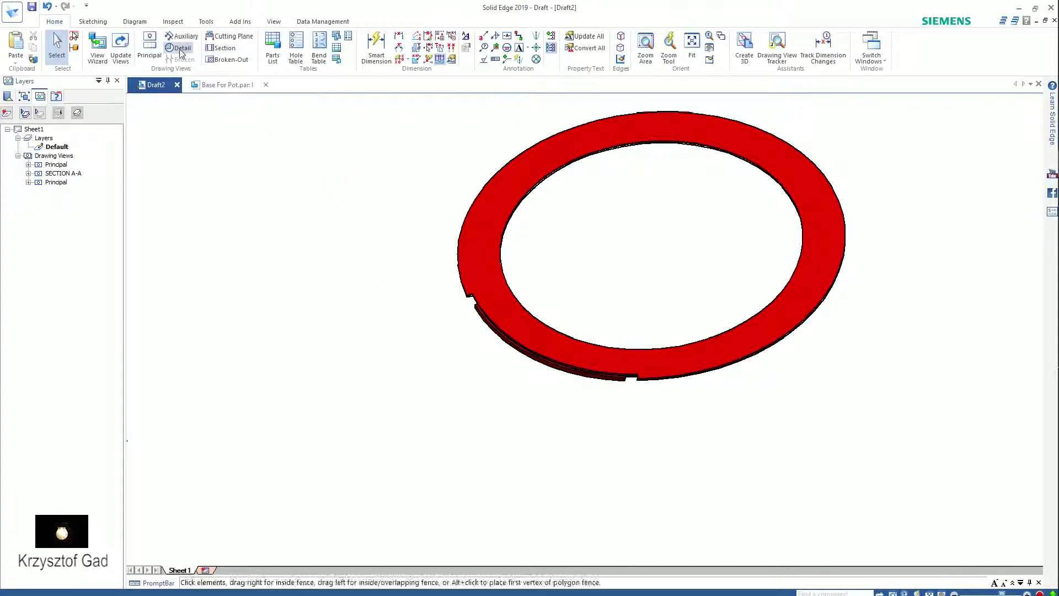
pyautogui.click(539, 356)
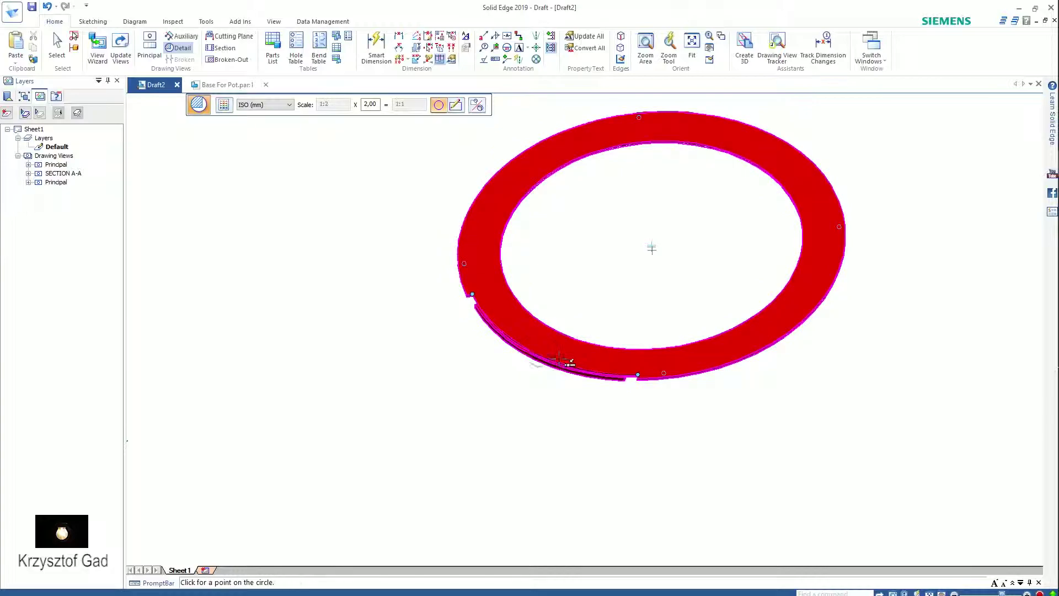
pyautogui.click(646, 404)
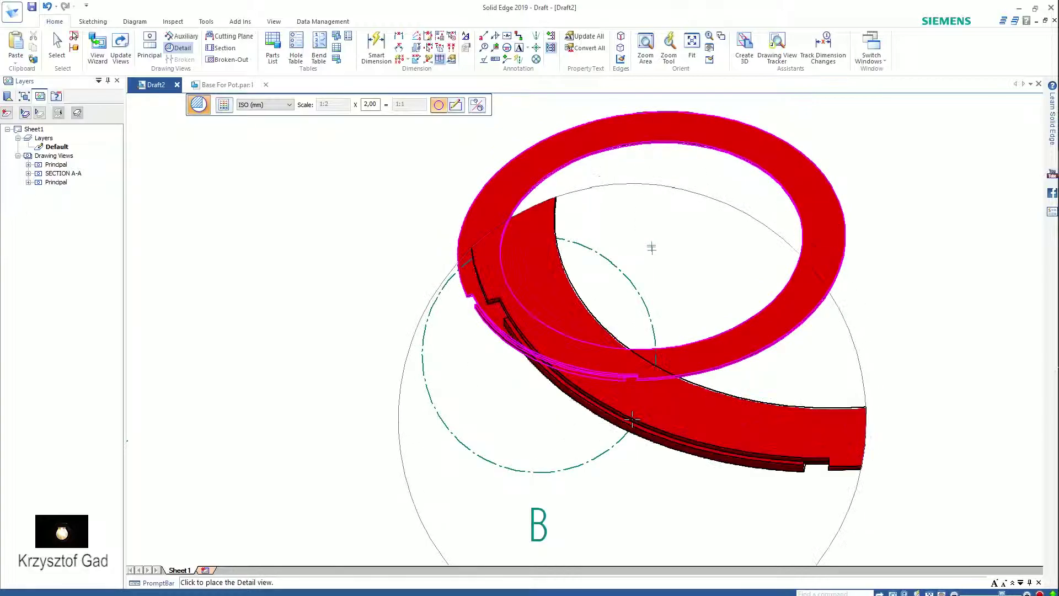
pyautogui.scroll(-2, 378, 108)
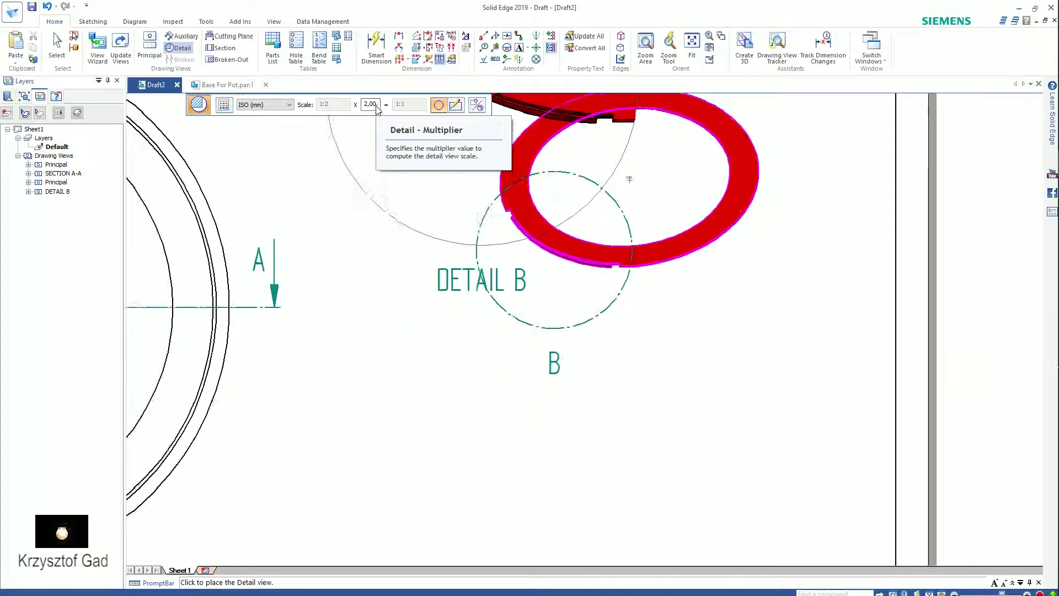
pyautogui.scroll(-2, 472, 249)
pyautogui.click(366, 107)
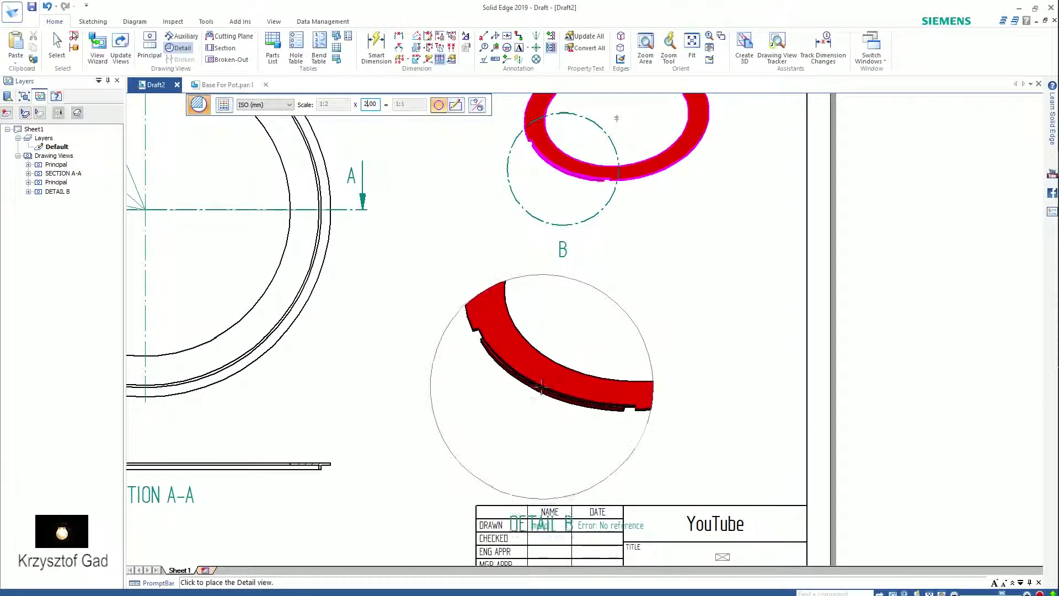
pyautogui.click(513, 400)
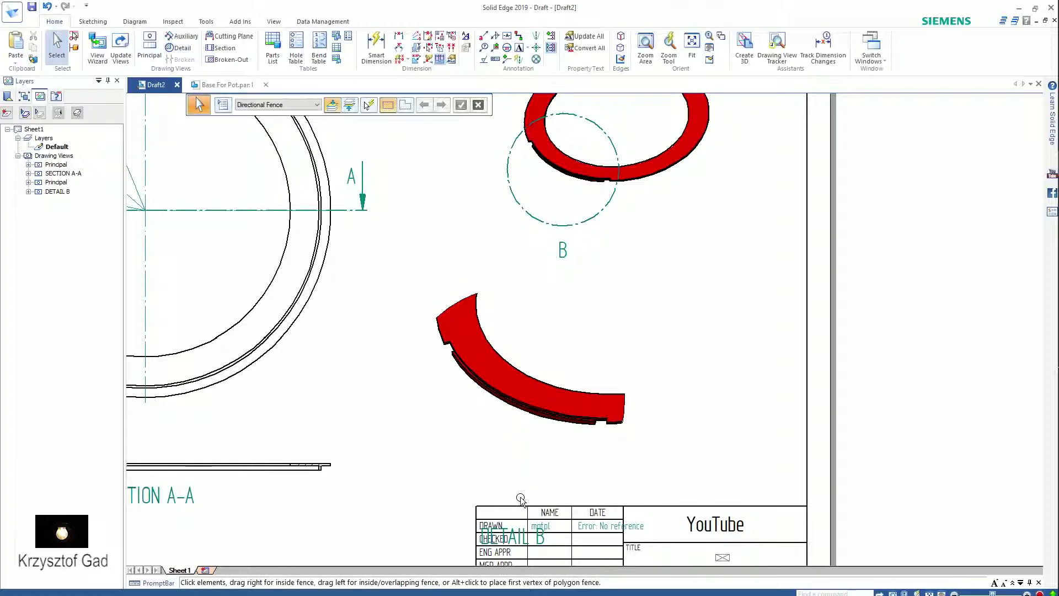
pyautogui.click(591, 423)
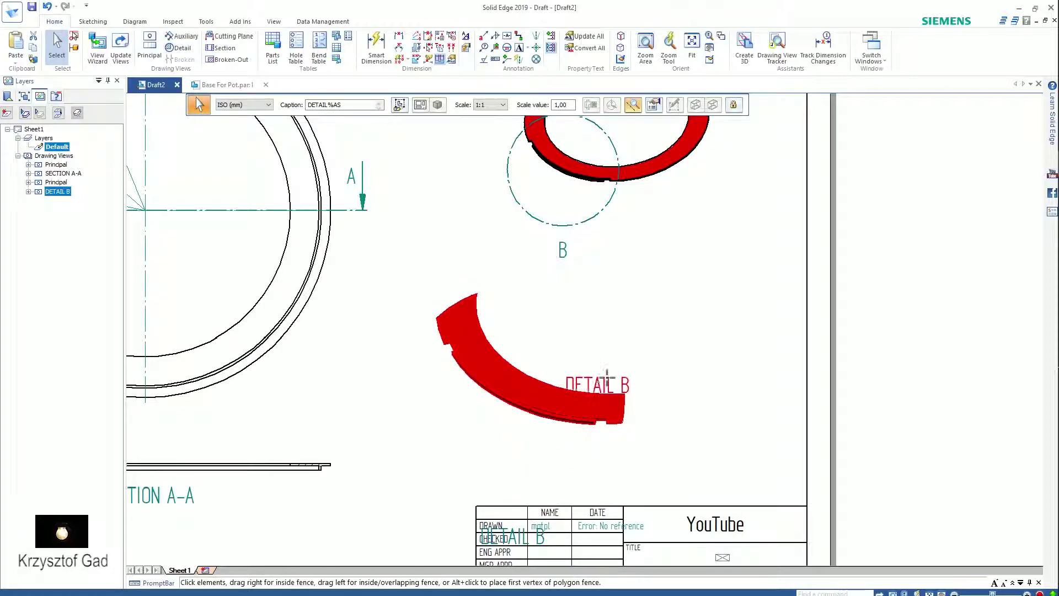
# Set DETAIL B to 2:1 scale and move it right and down
pyautogui.click(489, 144)
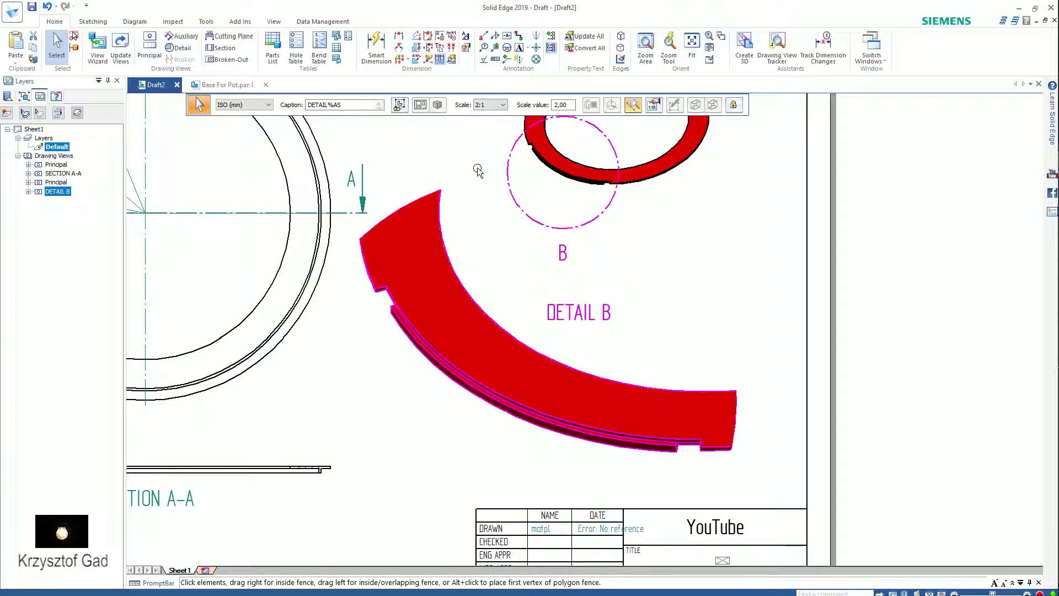
pyautogui.moveTo(524, 417); pyautogui.dragTo(565, 424)
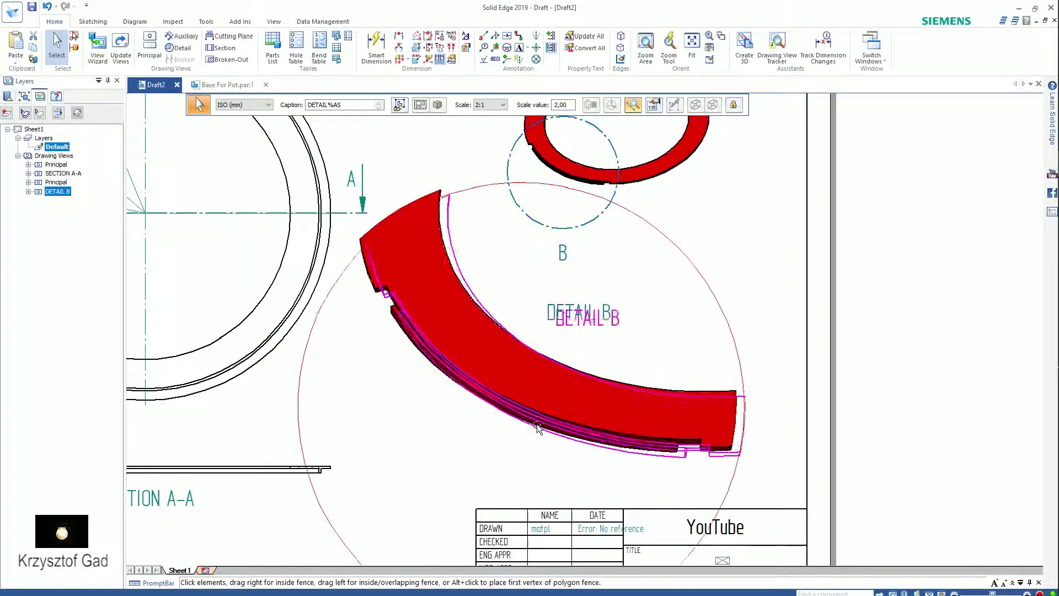
pyautogui.scroll(1, 579, 300)
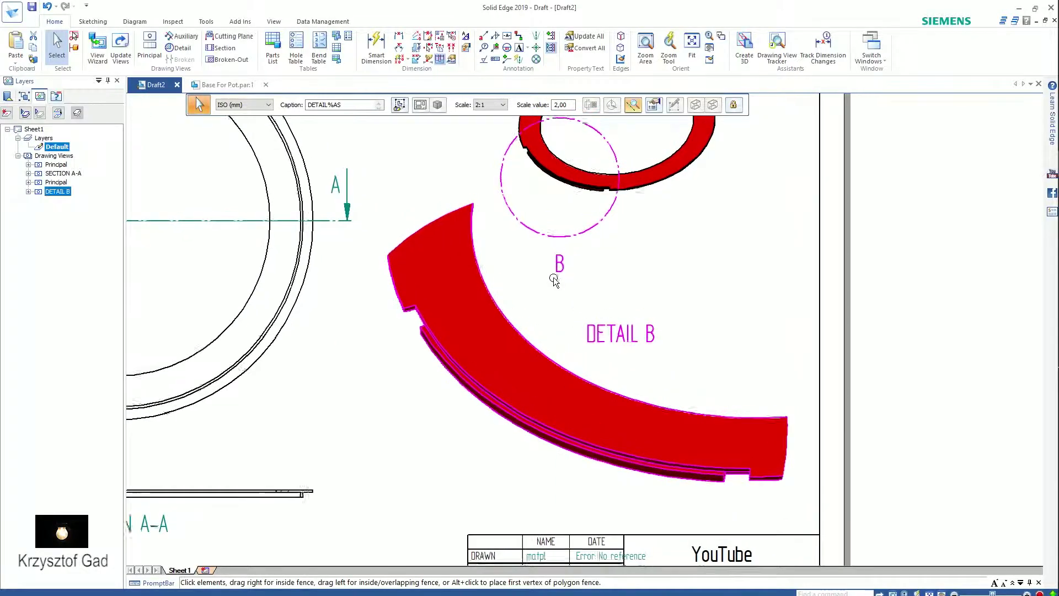
# Give detail circle B the ESKD envelope style with its label pulled out to the right
pyautogui.click(557, 270)
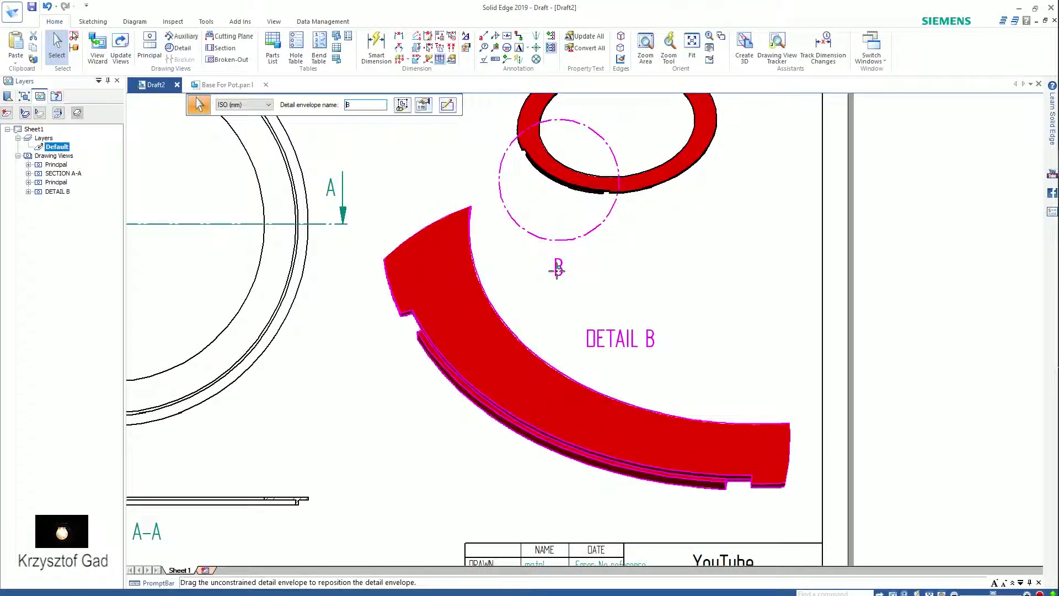
pyautogui.click(424, 105)
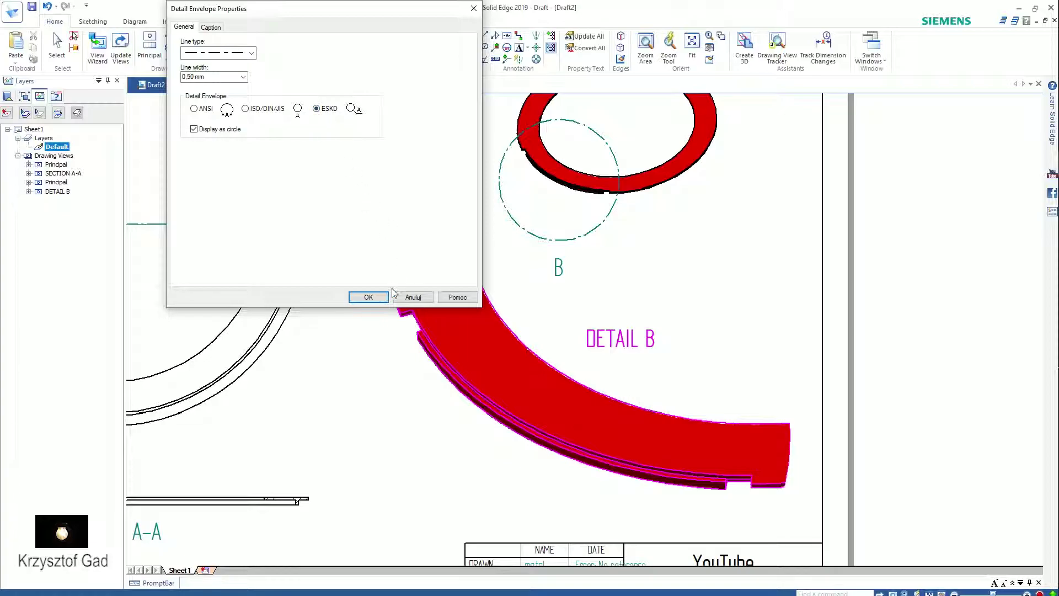
pyautogui.click(378, 296)
pyautogui.moveTo(627, 234); pyautogui.dragTo(642, 238)
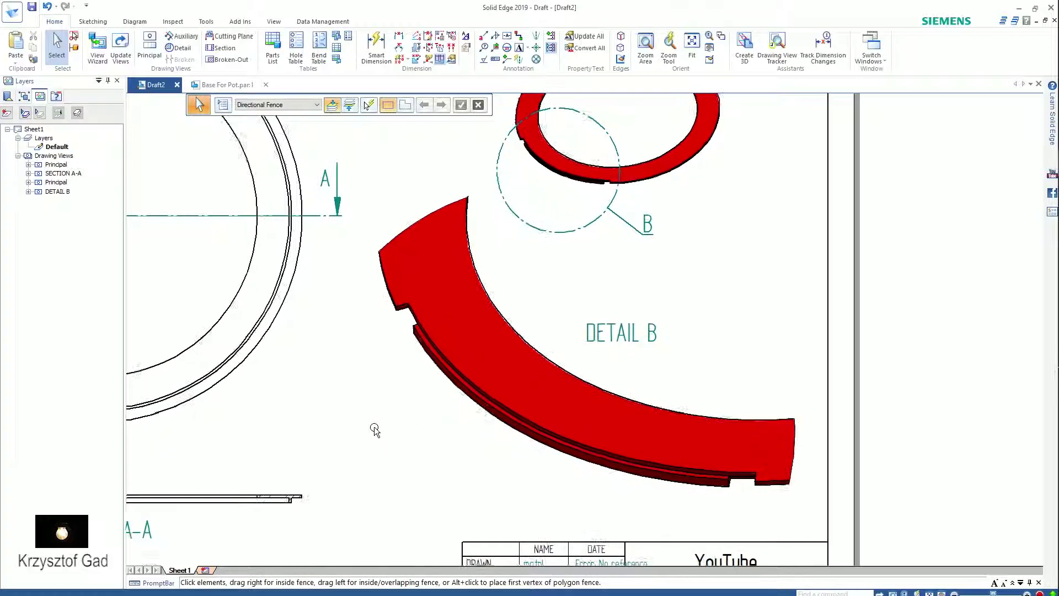
pyautogui.scroll(3, 374, 430)
pyautogui.scroll(-2, 374, 429)
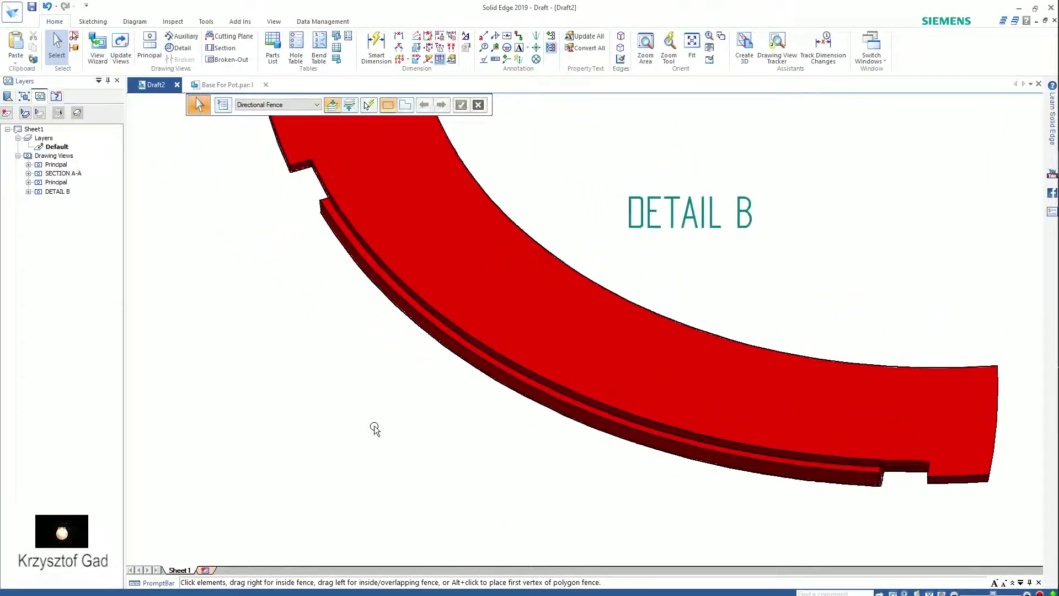
pyautogui.scroll(-3, 374, 425)
pyautogui.scroll(1, 374, 425)
pyautogui.scroll(1, 374, 425)
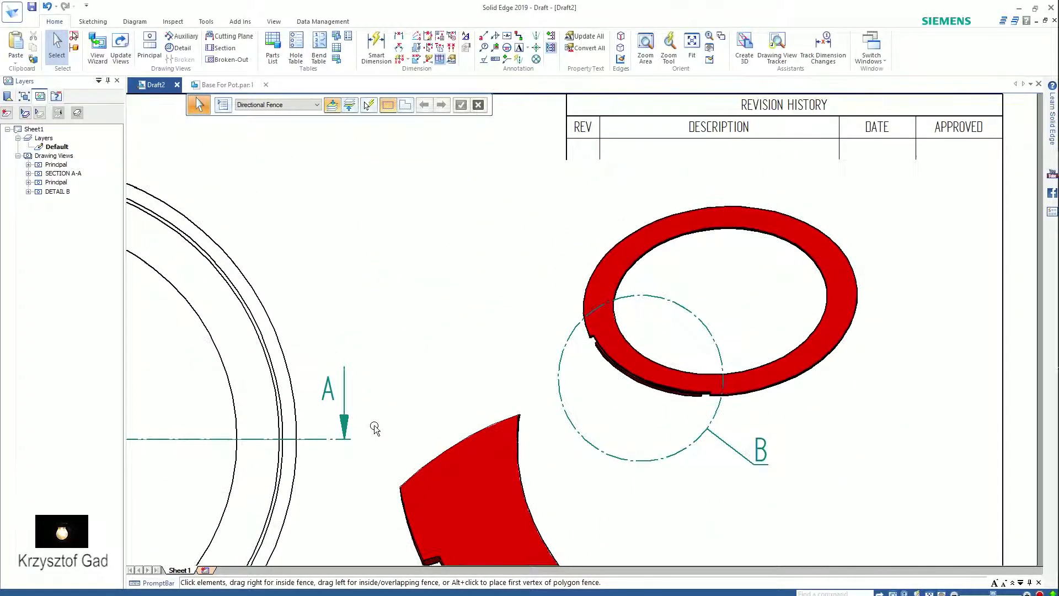
pyautogui.scroll(1, 374, 425)
pyautogui.scroll(1, 376, 428)
pyautogui.scroll(1, 376, 428)
pyautogui.scroll(1, 375, 428)
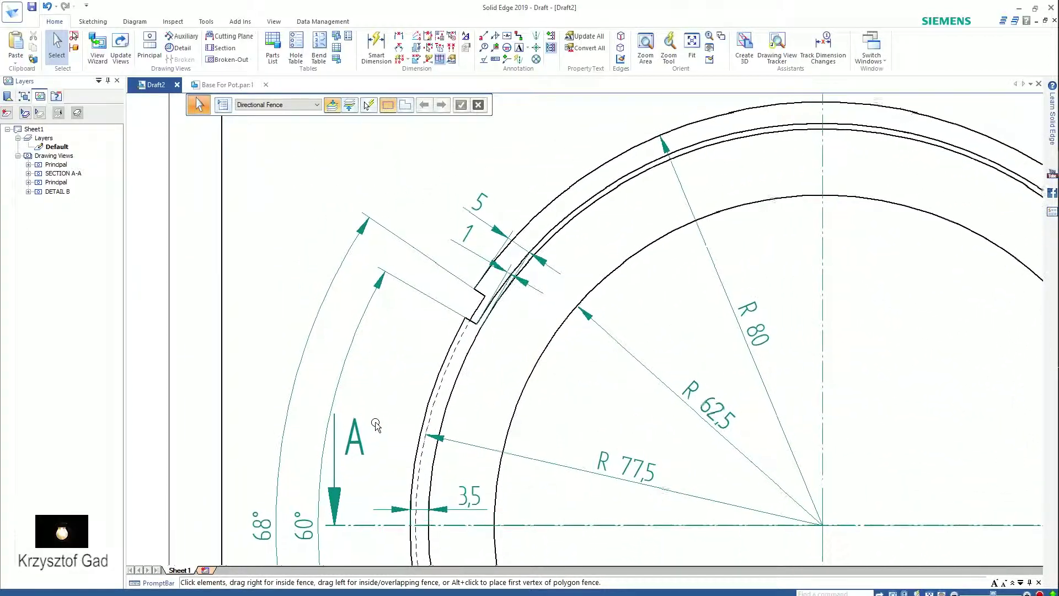
pyautogui.scroll(1, 375, 427)
pyautogui.scroll(-1, 376, 424)
pyautogui.scroll(-1, 375, 425)
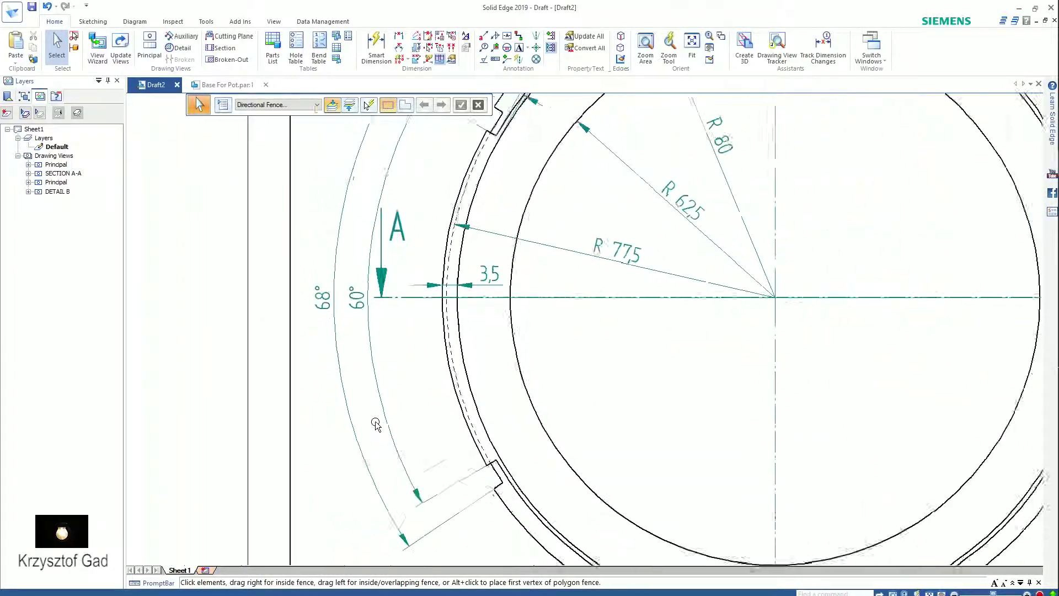
pyautogui.scroll(-1, 376, 425)
pyautogui.scroll(-1, 376, 424)
pyautogui.scroll(-1, 374, 422)
pyautogui.scroll(1, 359, 442)
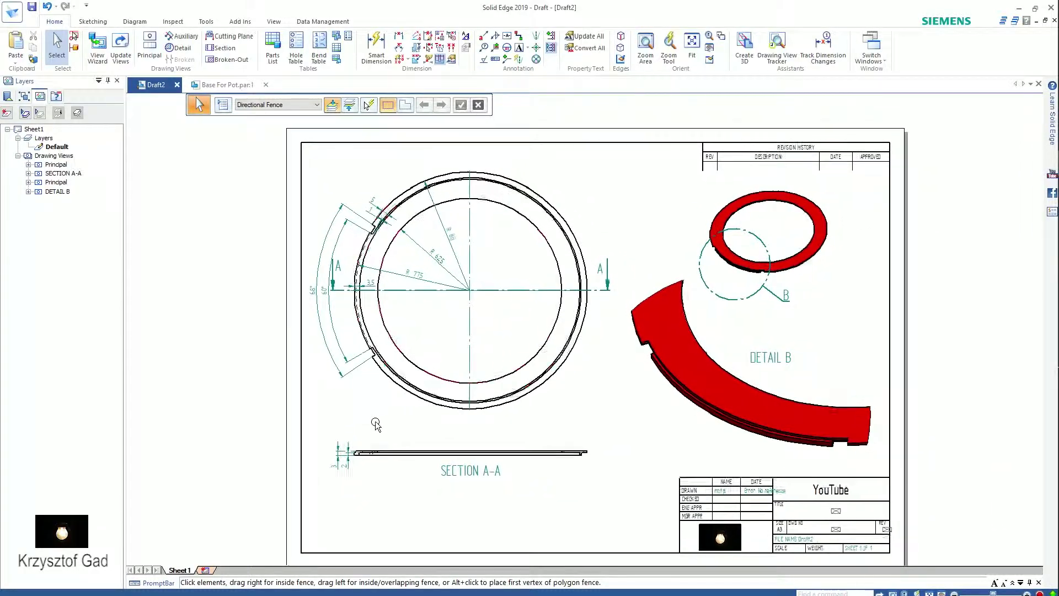